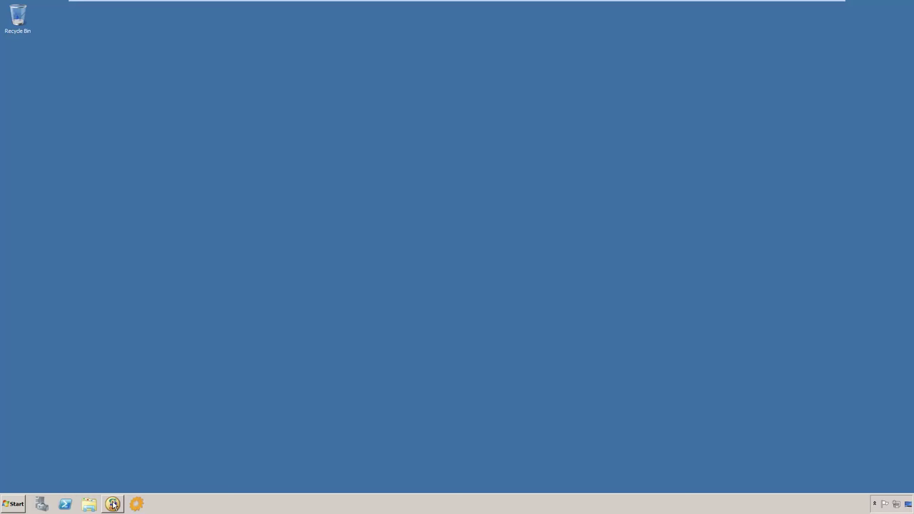
Step: Launch Veriato 360 Control Center and sign in with SQL authentication to reach the Home page
click(112, 504)
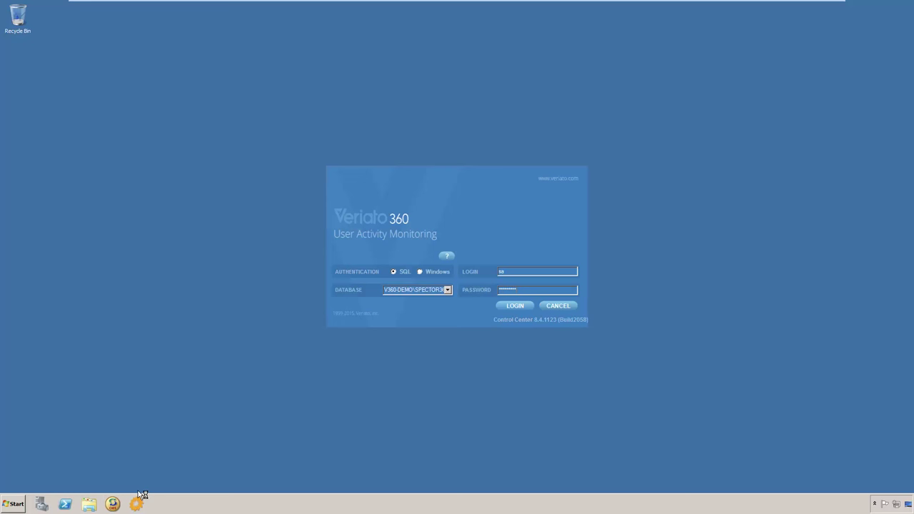
key(Return)
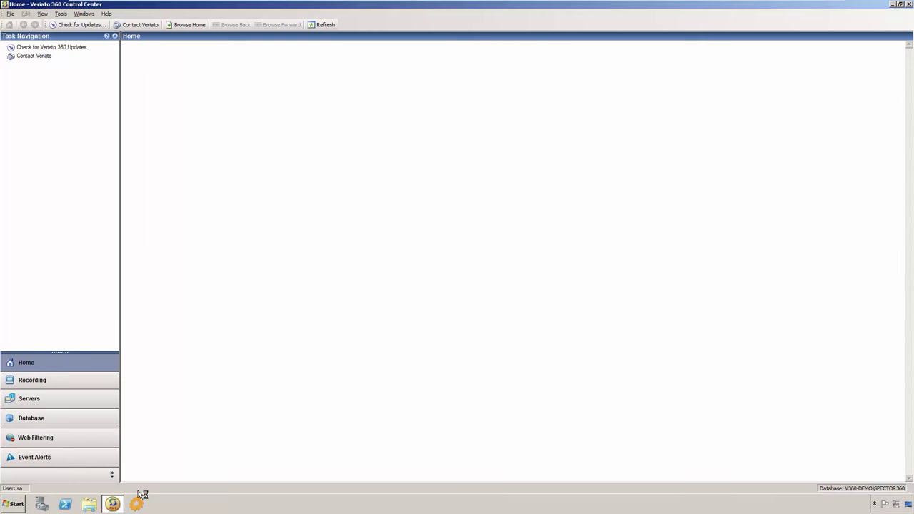
Step: On the Servers page, inspect Data Vault, Primary, Web Filtering, Database and 360 Service servers
click(67, 398)
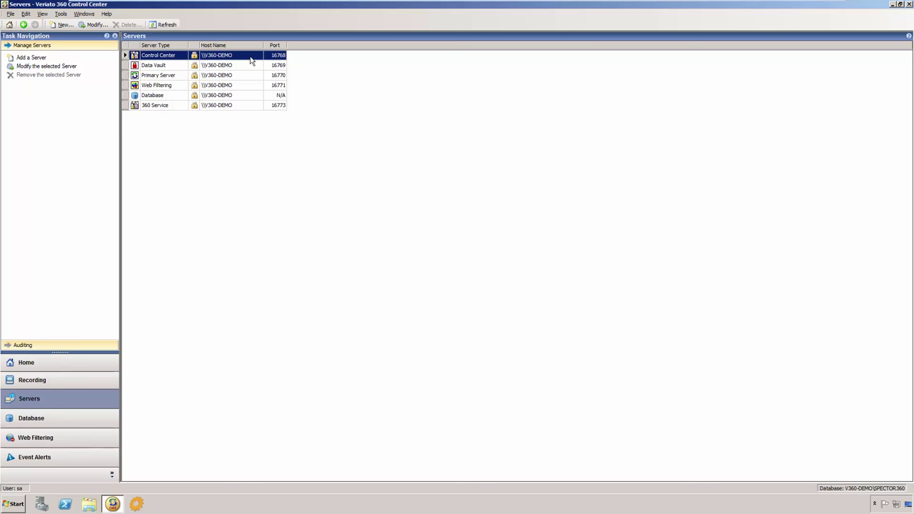
click(250, 65)
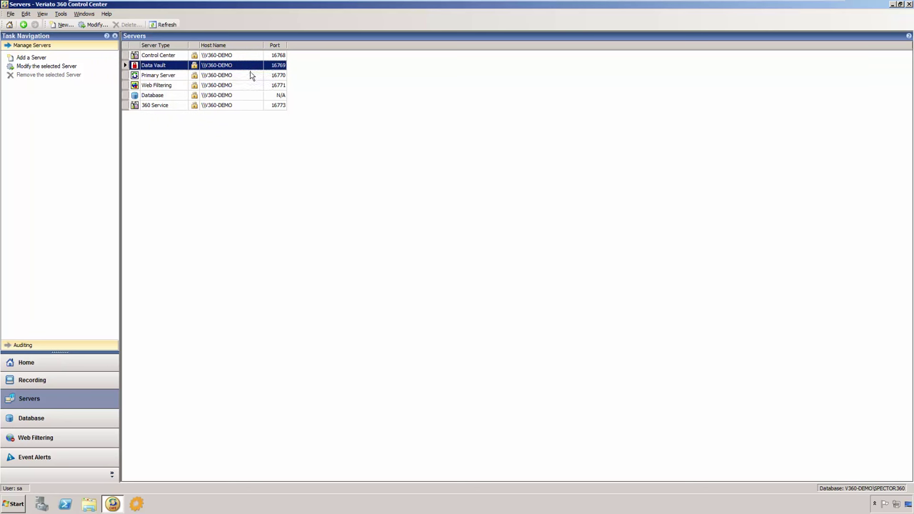
click(251, 76)
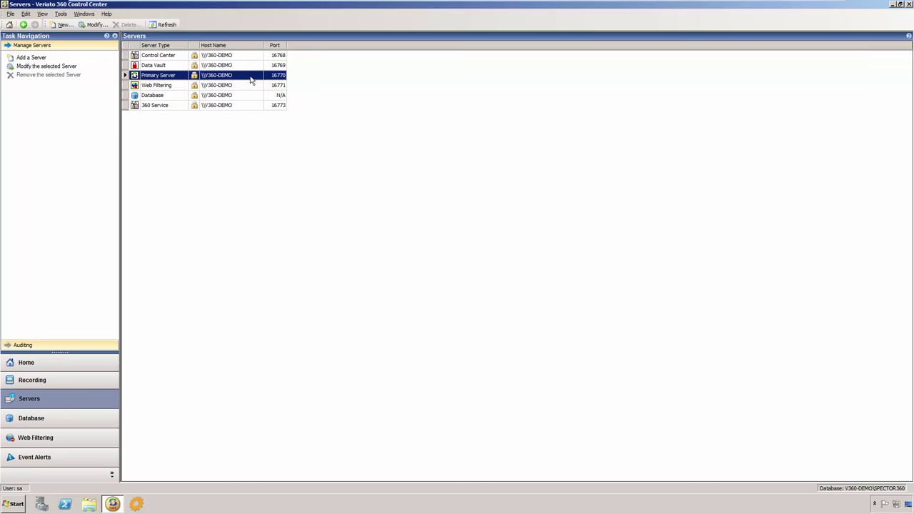
click(250, 88)
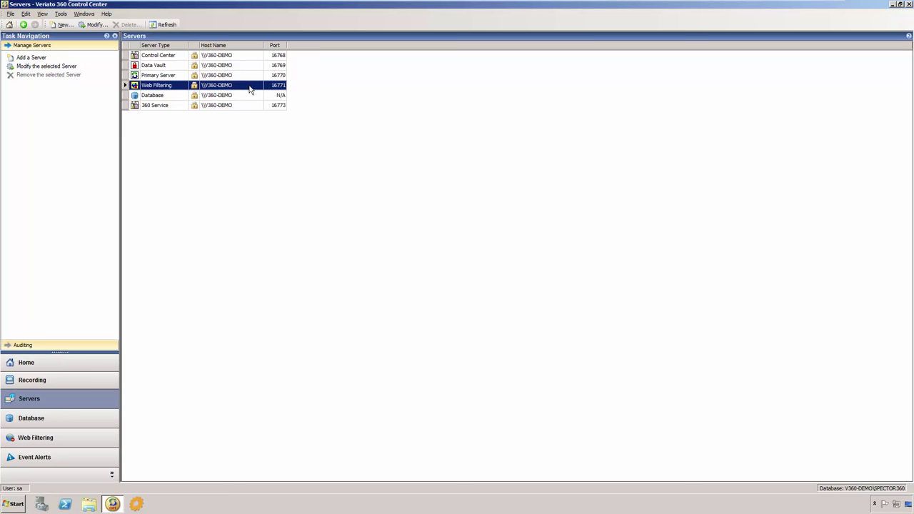
click(251, 97)
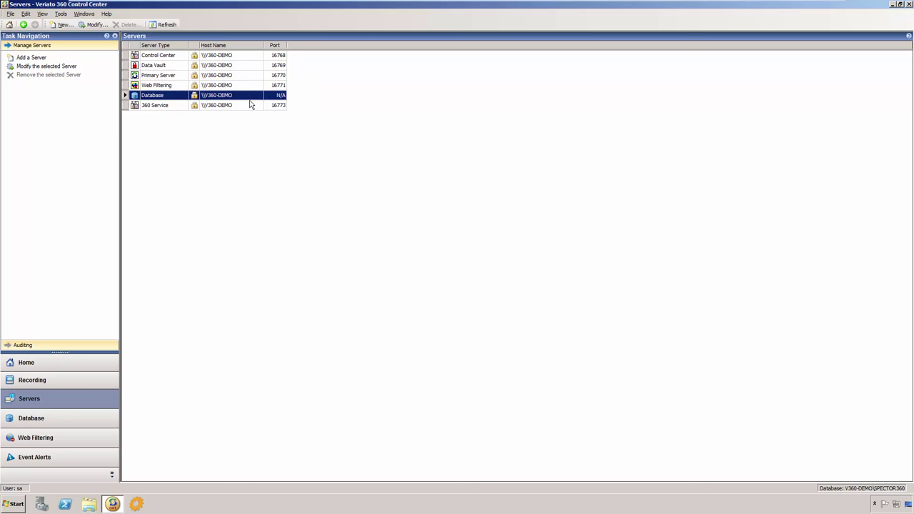
click(250, 106)
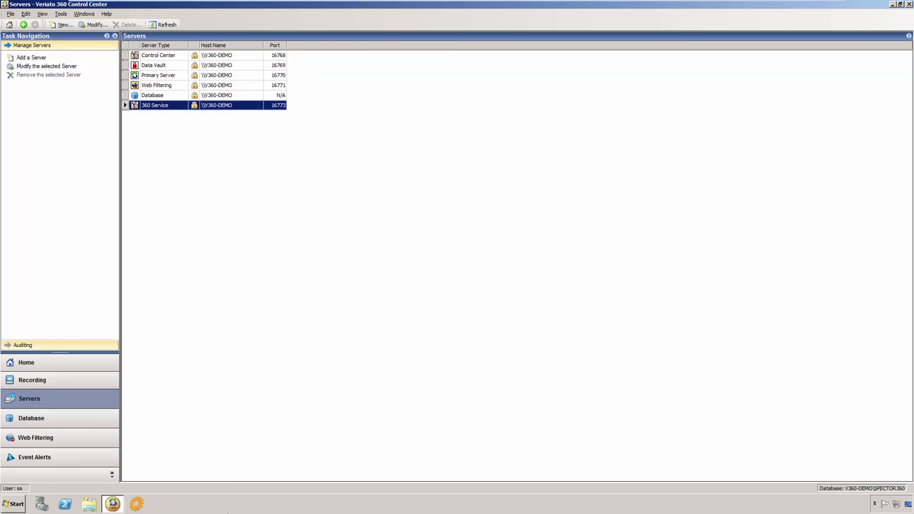
Step: Open the Initial Profile's recorder settings via Modify in the Recording Profiles list
click(91, 380)
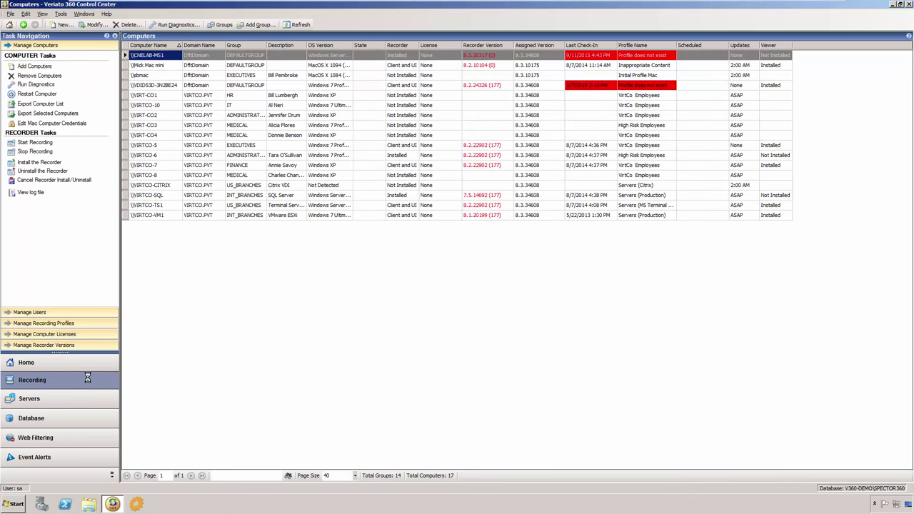
click(70, 323)
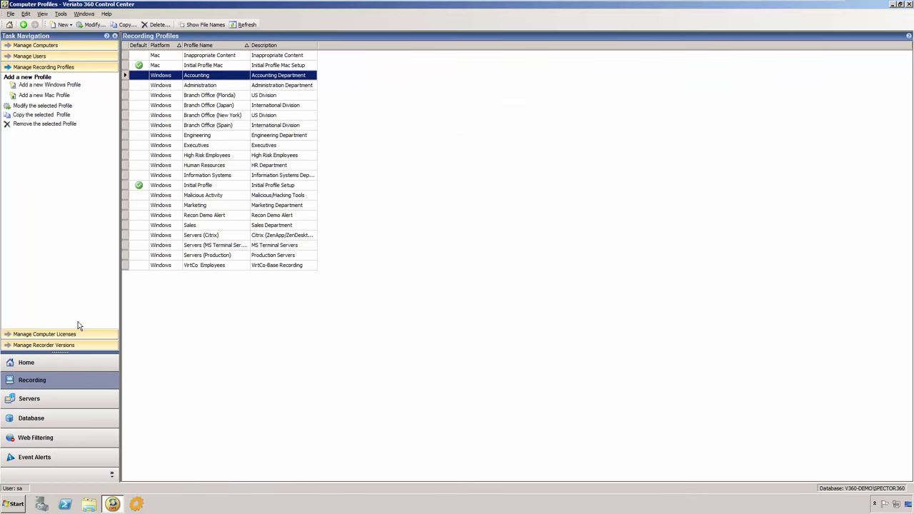
click(241, 187)
right_click(240, 186)
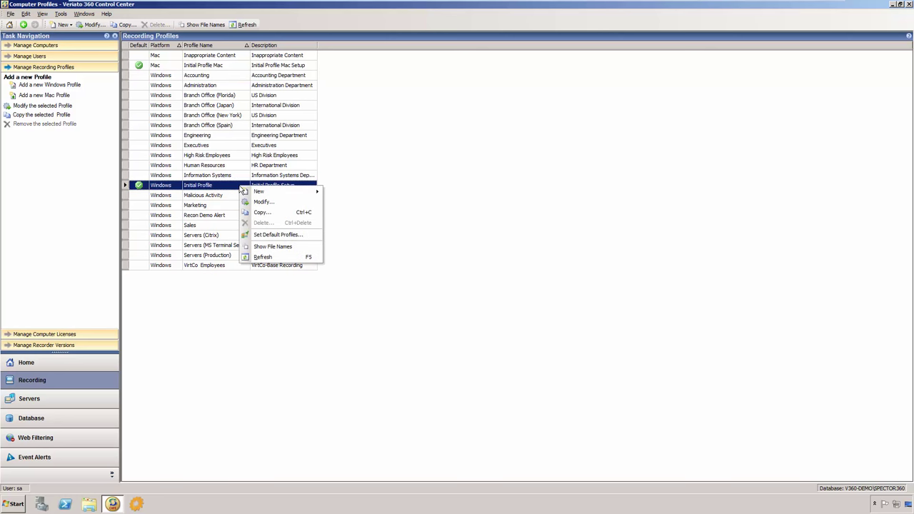
click(258, 202)
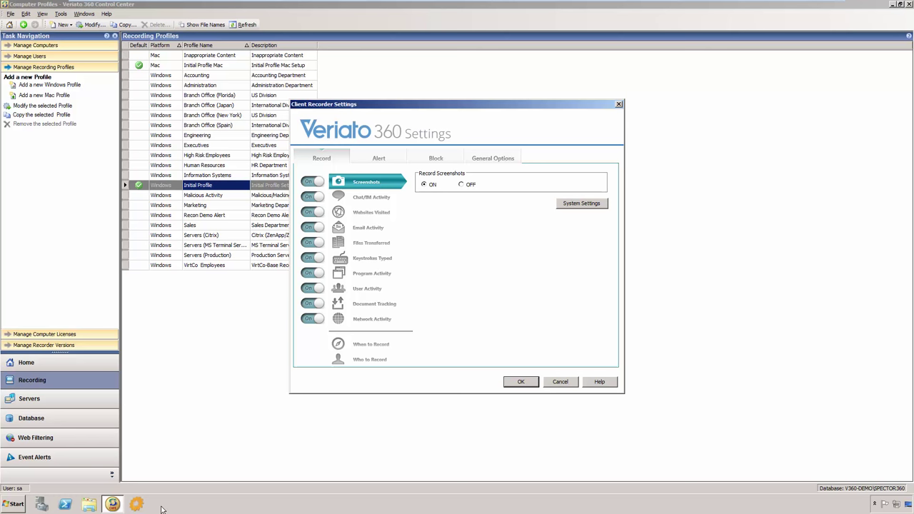
Step: Review Websites Visited, Chat/IM, Email, Program Activity, Keystrokes and Document Tracking recording options
click(392, 214)
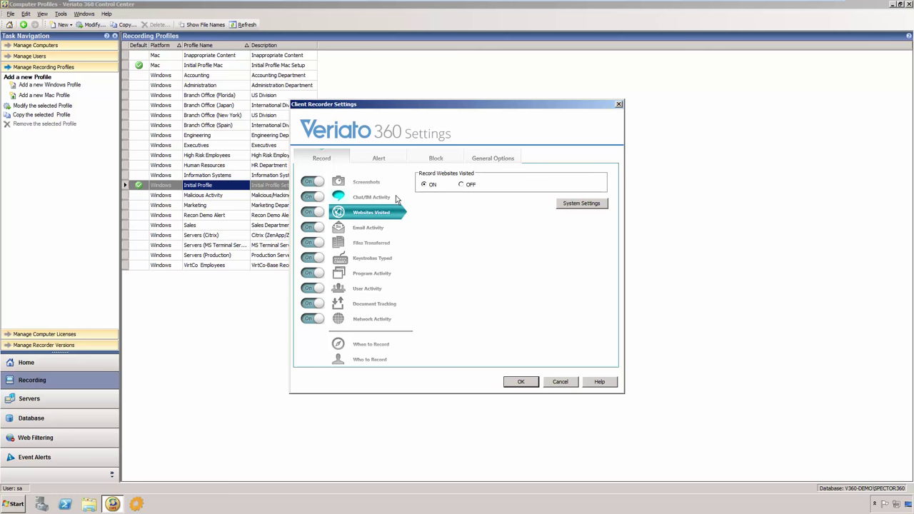
click(397, 198)
click(392, 228)
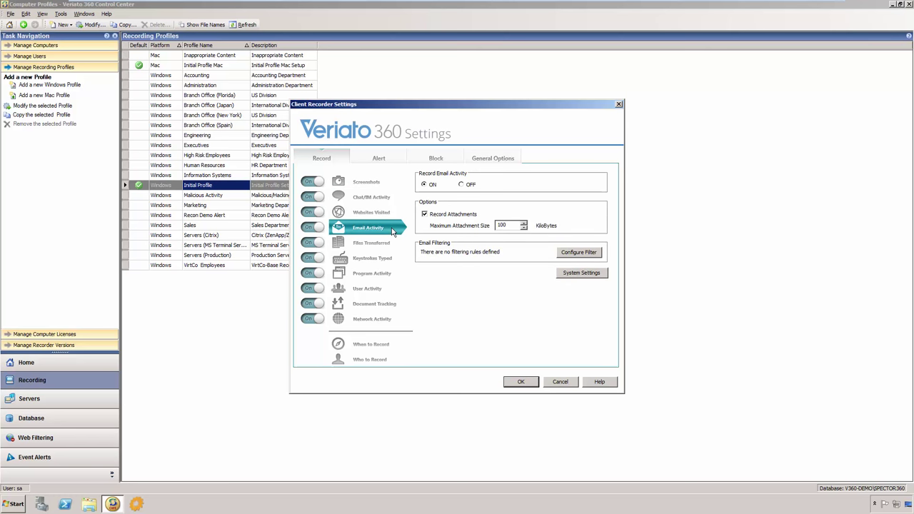
click(398, 277)
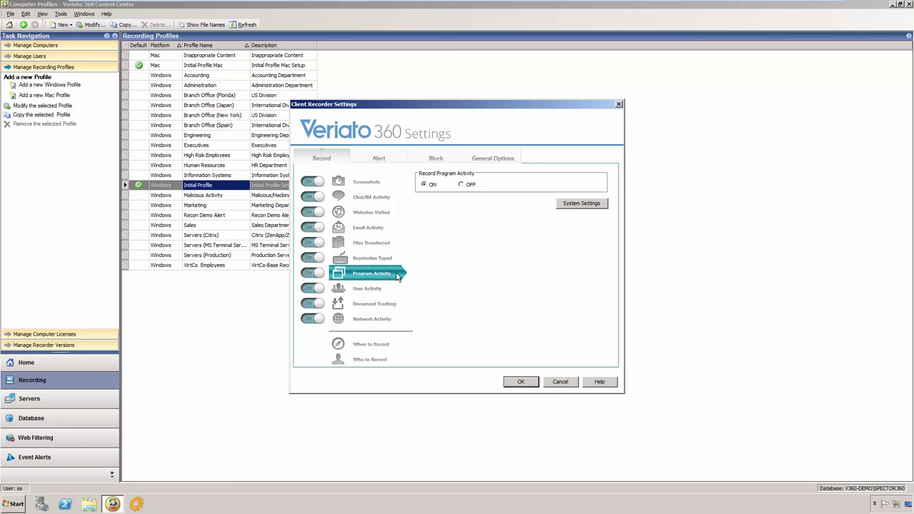
click(398, 258)
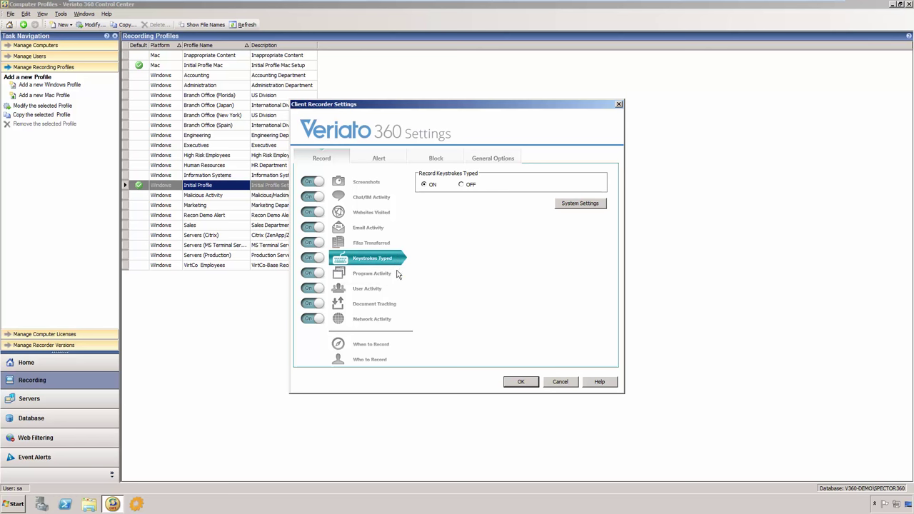
click(400, 307)
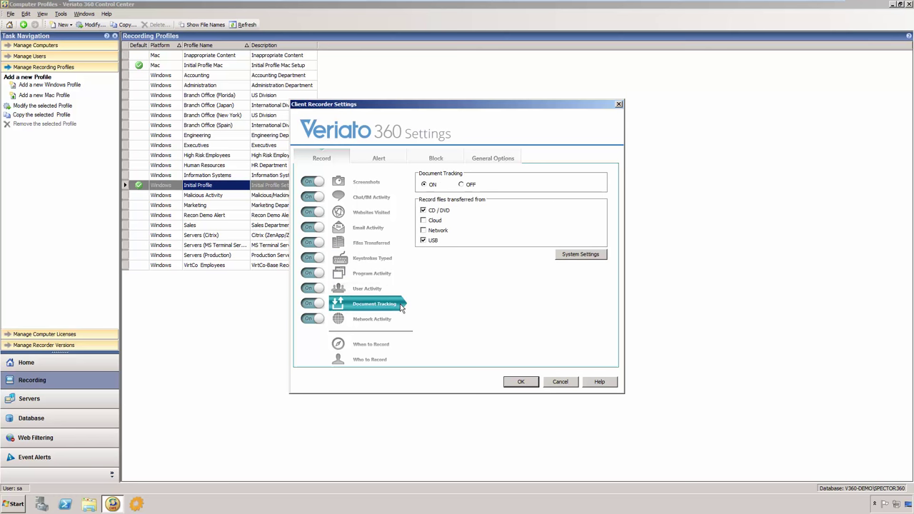
Step: Check the Screenshots system settings and capture timing, accept them, then view the Alert settings
click(386, 184)
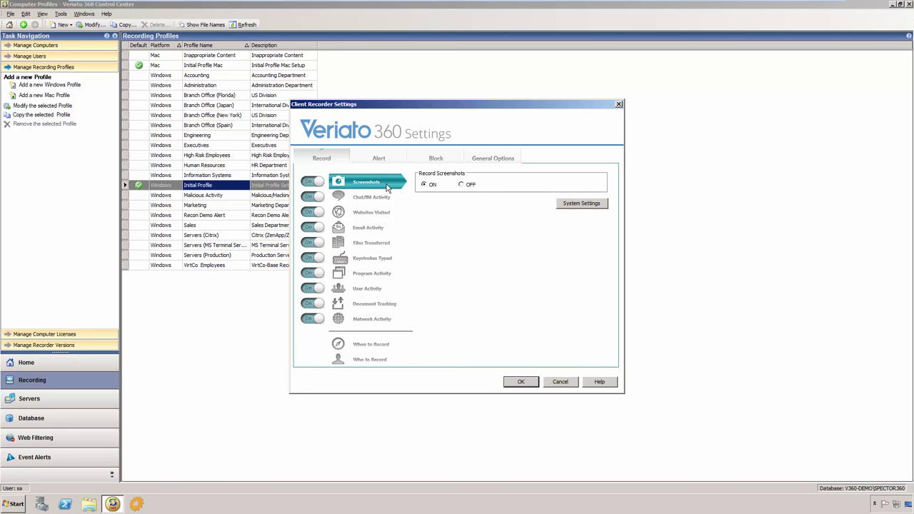
click(576, 207)
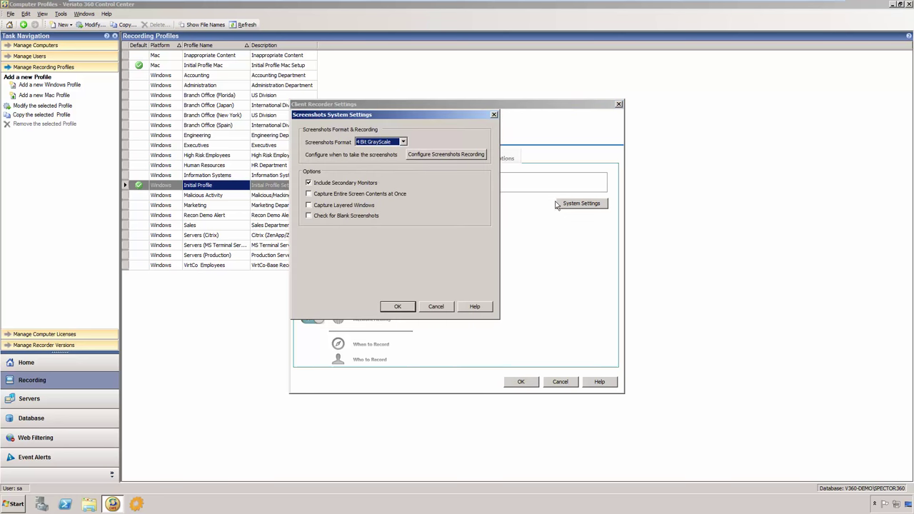
click(475, 154)
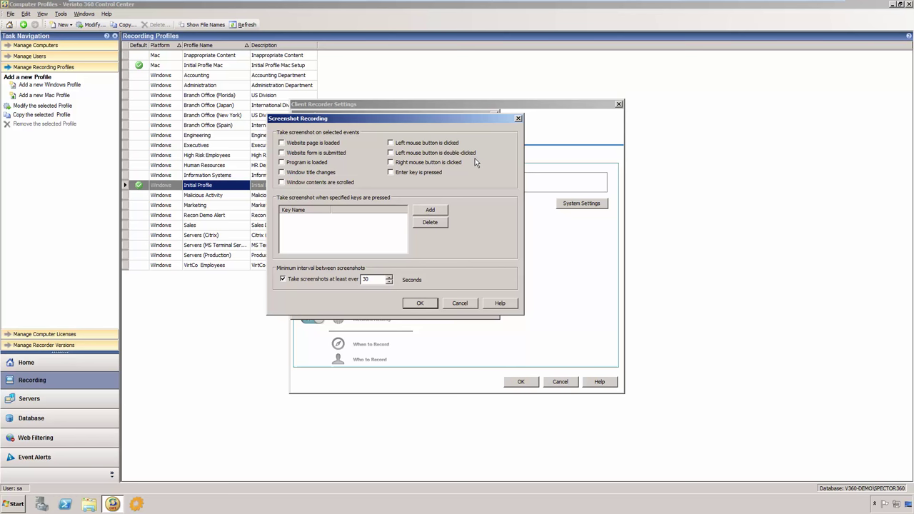
click(425, 306)
click(401, 306)
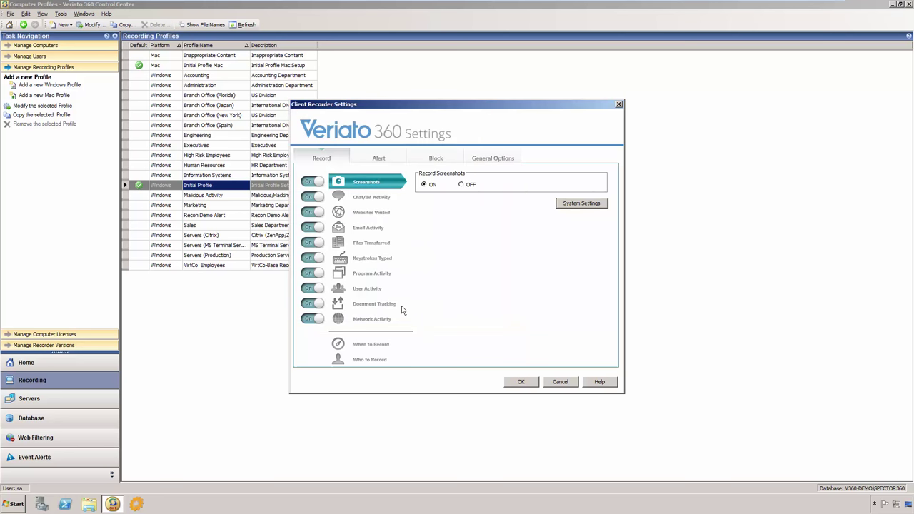
click(395, 163)
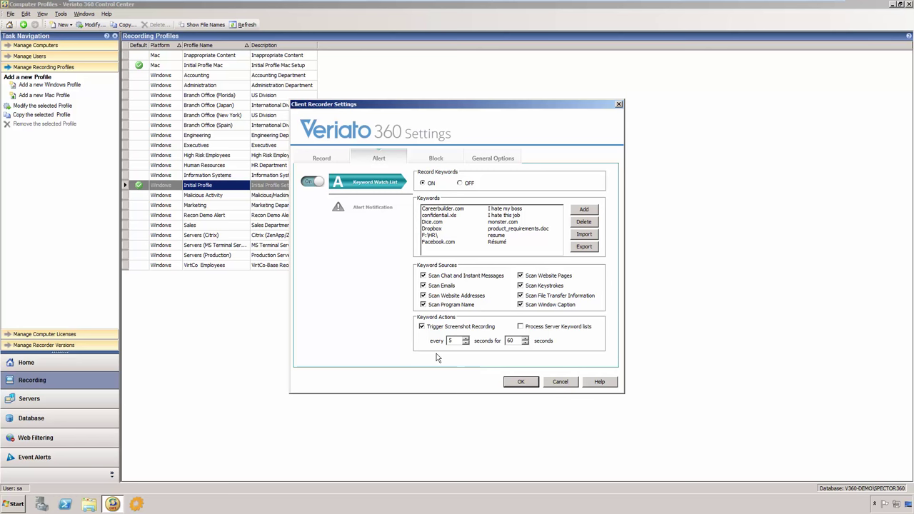
Step: Review the Keyword Watch List, then switch to the profile's Block settings
click(452, 162)
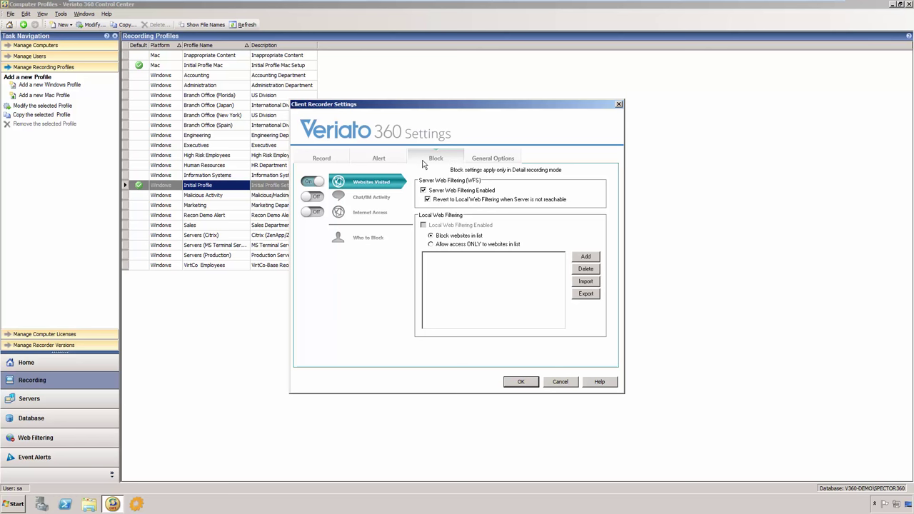
Step: Review the Chat/IM and Internet Access blocking options, then accept the Initial Profile settings
click(394, 202)
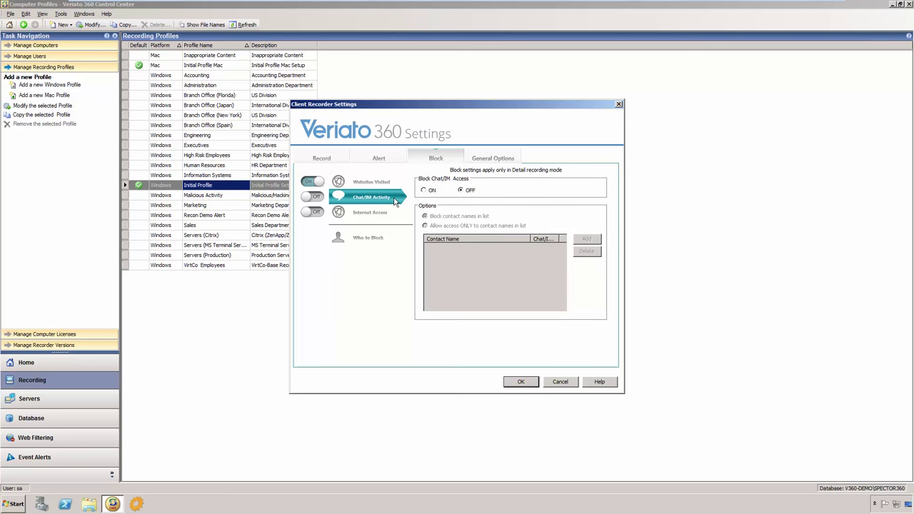
click(398, 217)
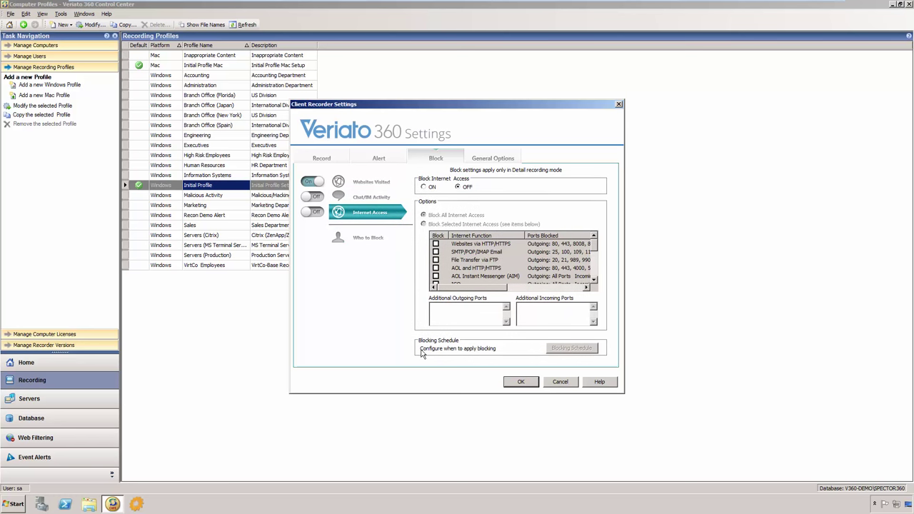
click(520, 383)
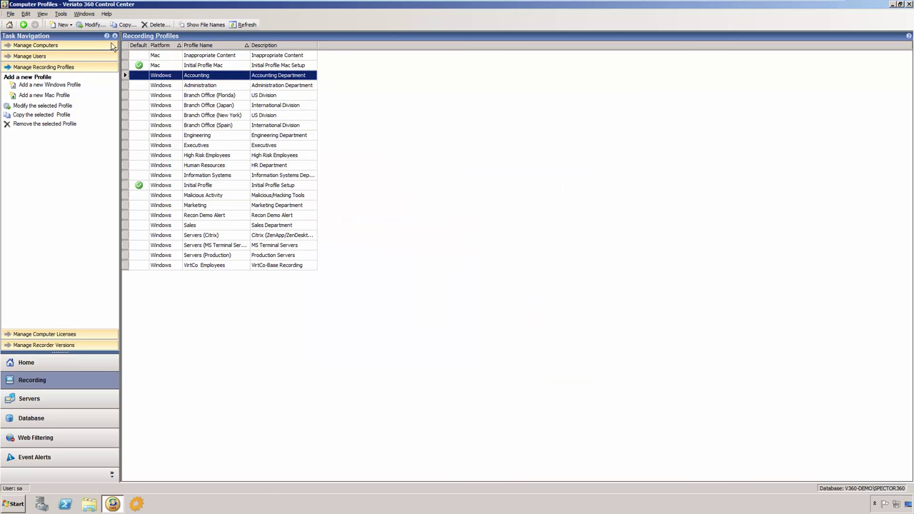
Step: Open Manage Computers and select the \\V360-DEMO computer in the grid
click(81, 47)
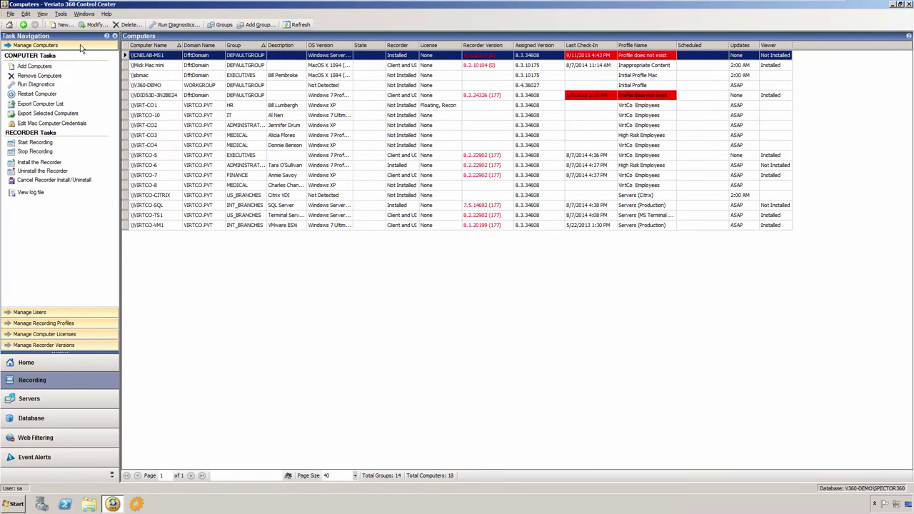
click(171, 86)
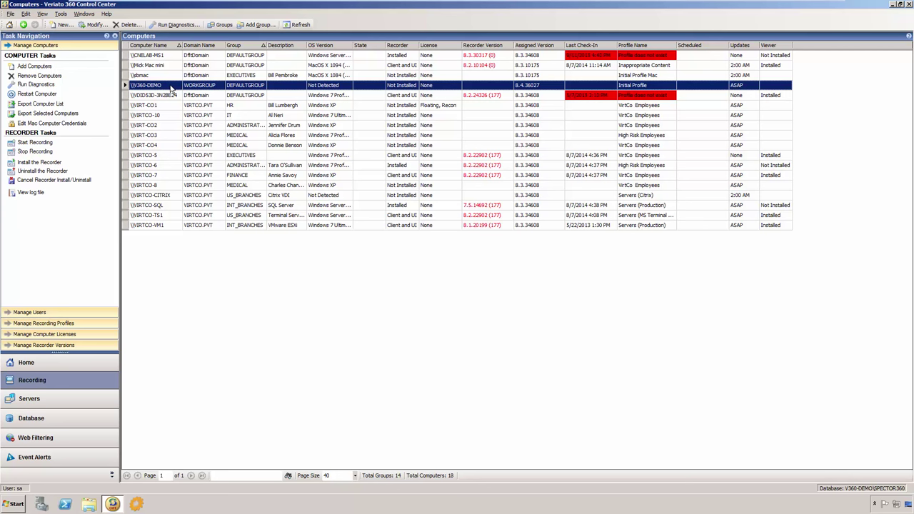
Step: Run automatic diagnostics on V360-DEMO, note the missing client services, and close the results
click(194, 25)
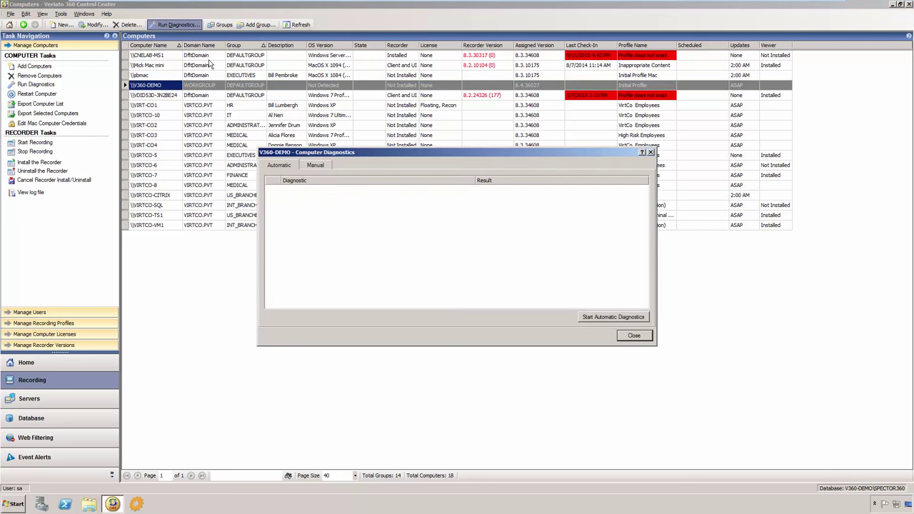
click(638, 319)
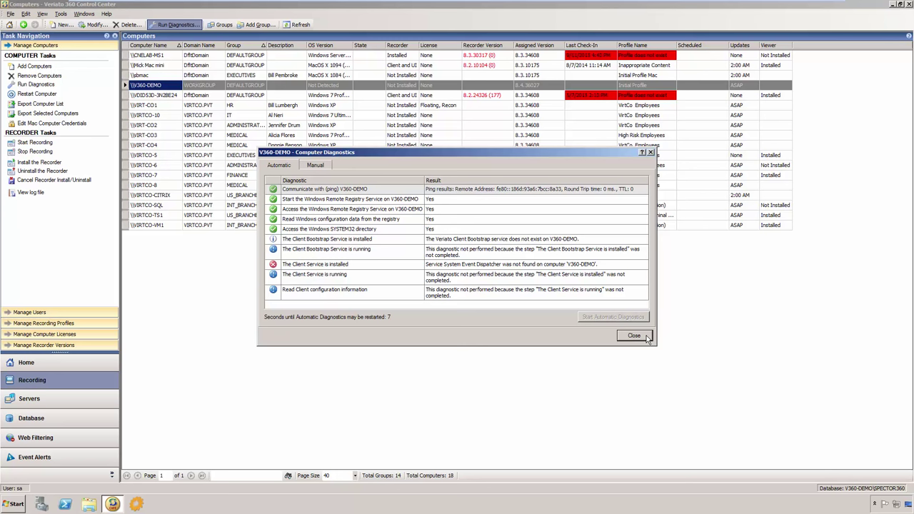
click(633, 336)
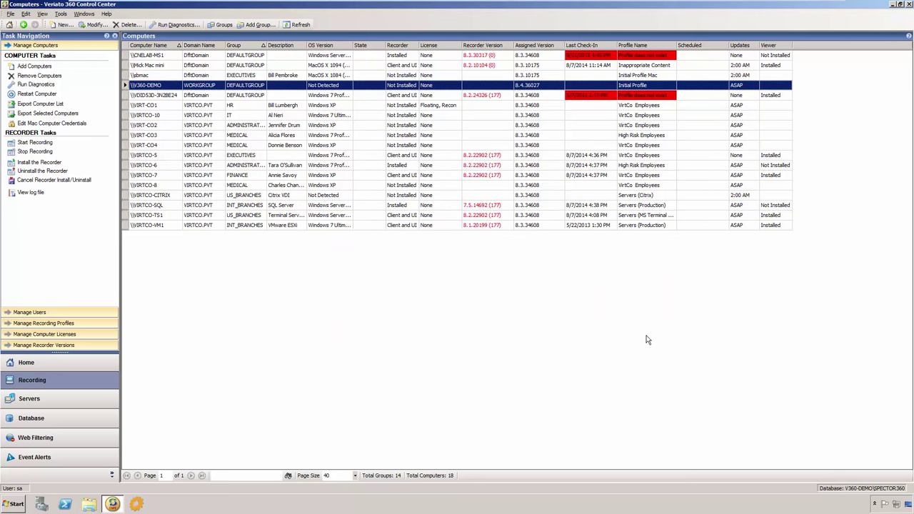
Step: Open the File menu's Create Manual Setup wizard and cancel it without creating a setup file
right_click(172, 89)
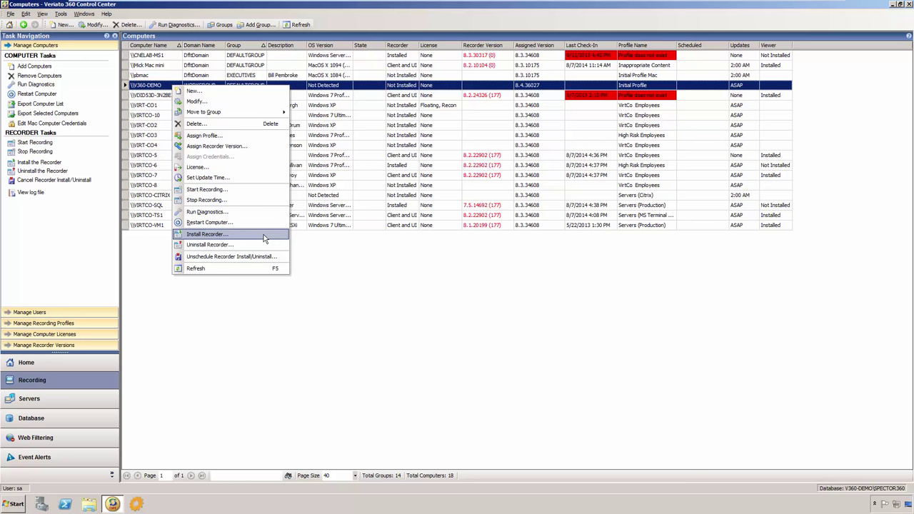
click(308, 241)
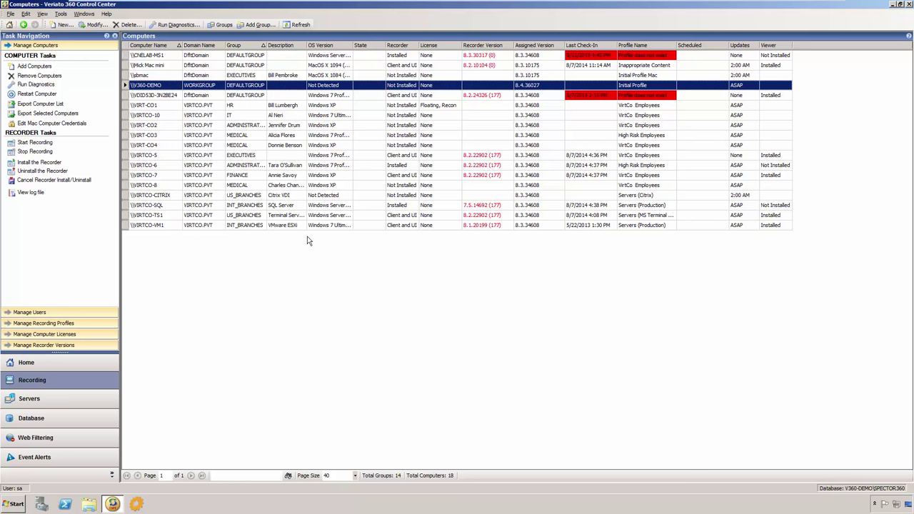
click(10, 14)
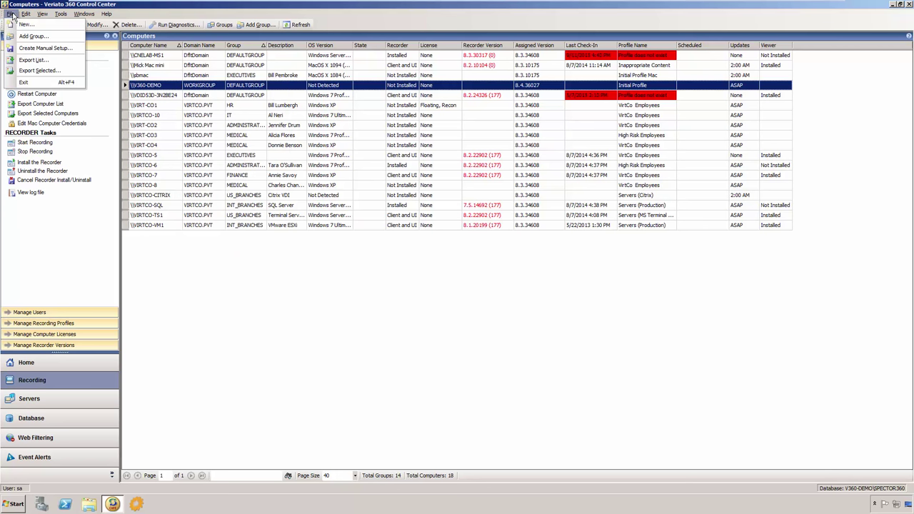
click(78, 49)
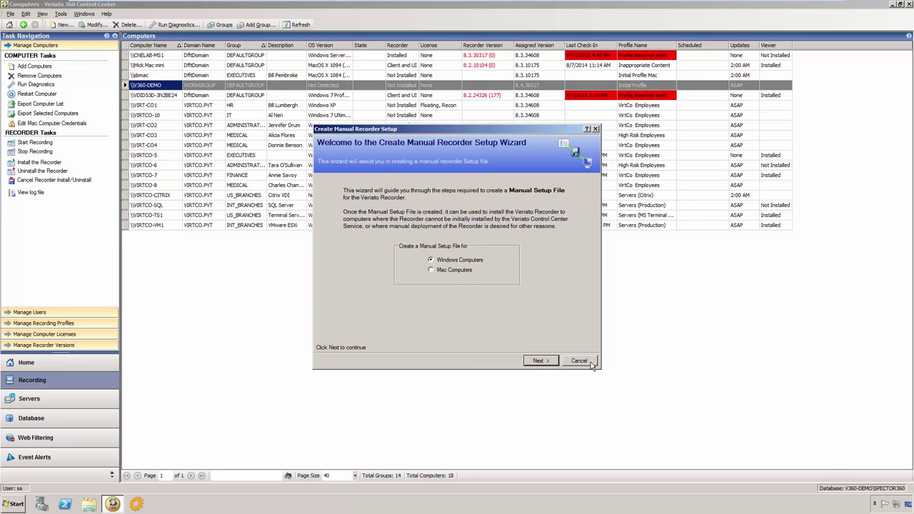
click(591, 362)
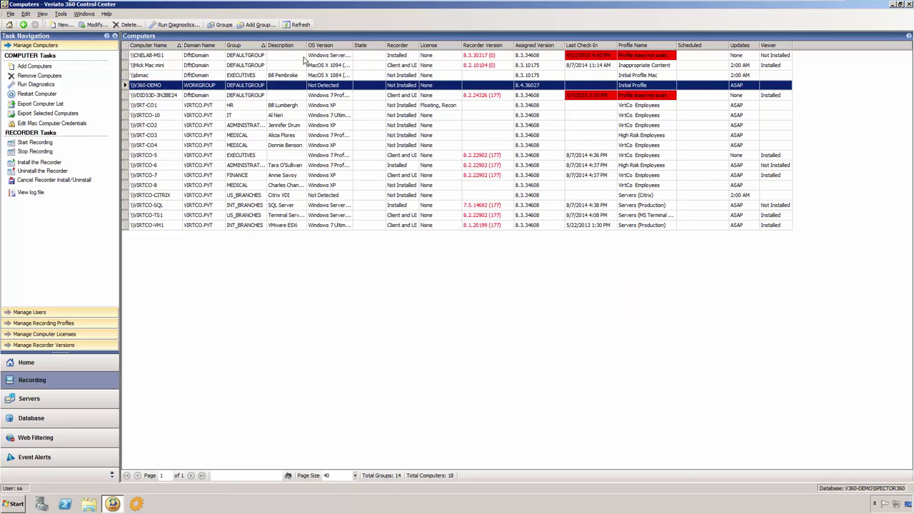
Step: Group computers by group, expand EXECUTIVES, and select its VIRTCO-5 computer
click(224, 25)
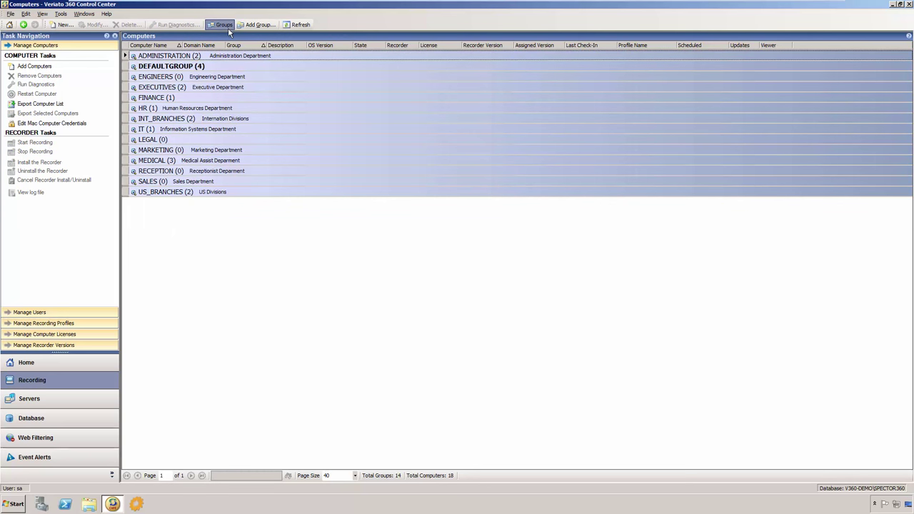
click(268, 88)
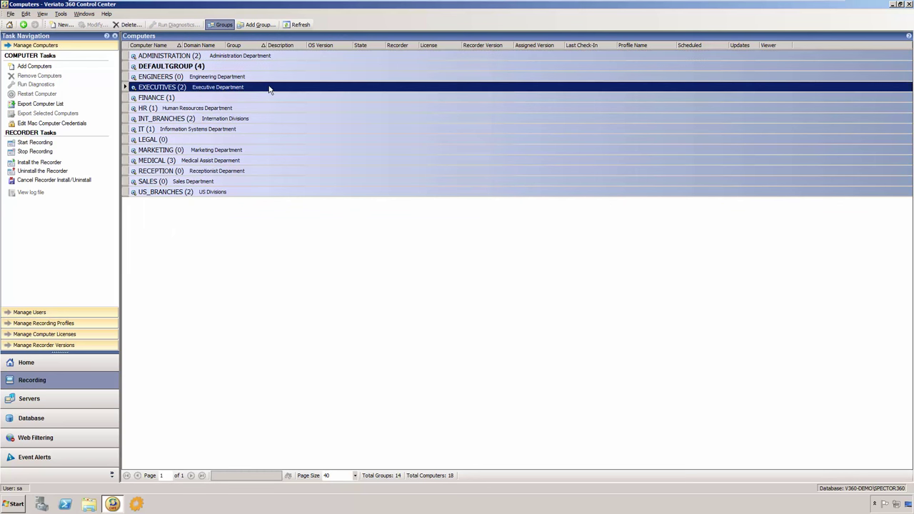
click(133, 87)
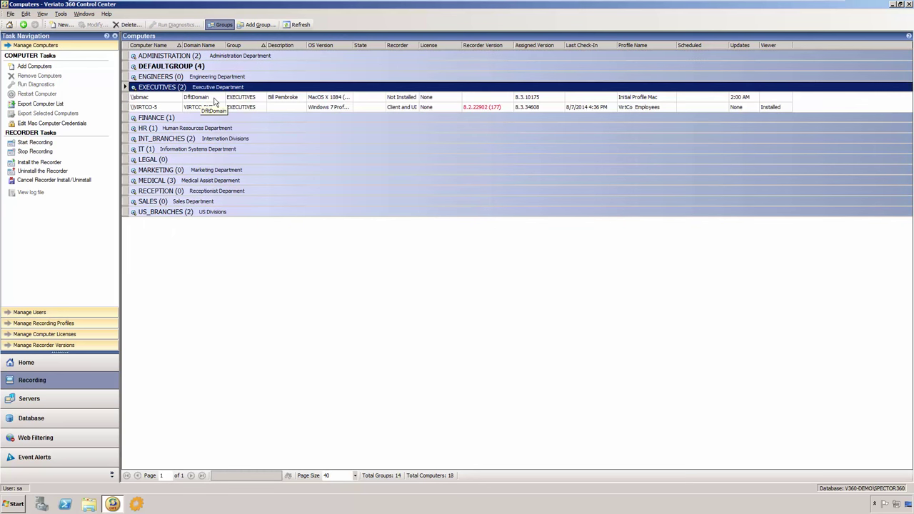
click(172, 108)
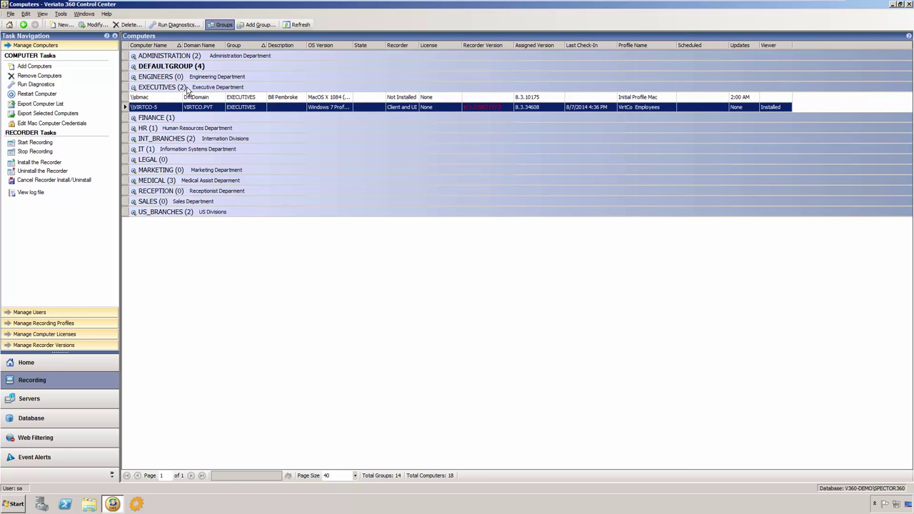
click(187, 89)
right_click(187, 89)
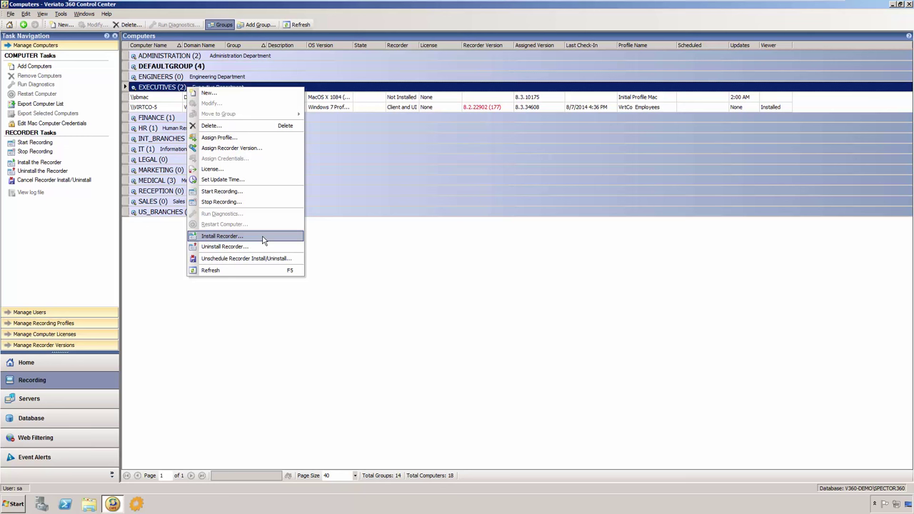
click(340, 246)
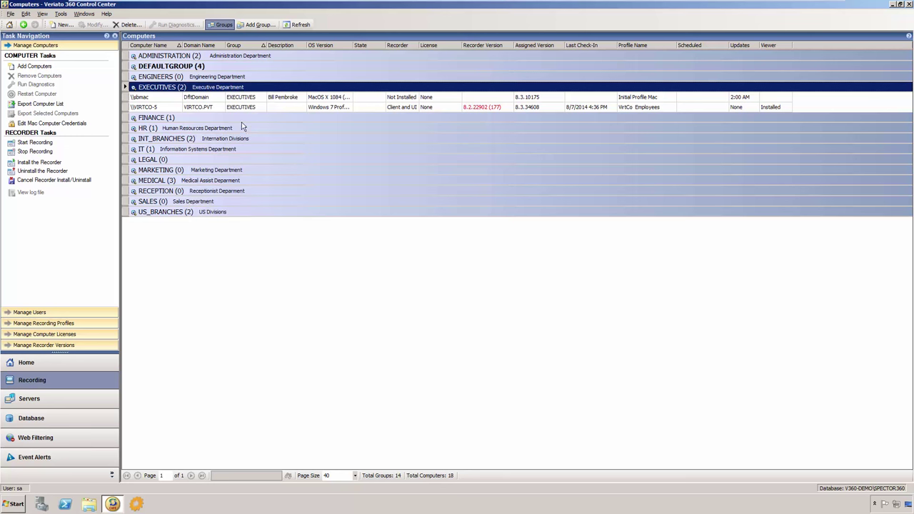
click(175, 107)
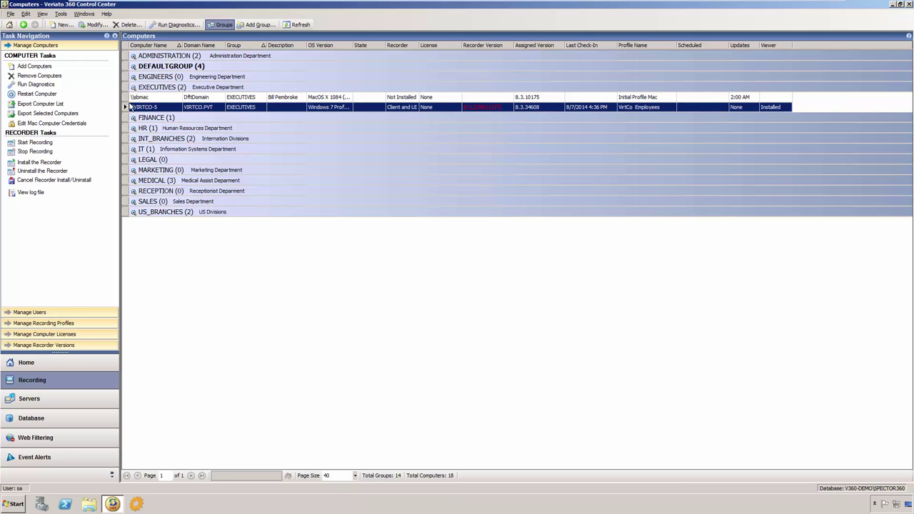
click(42, 15)
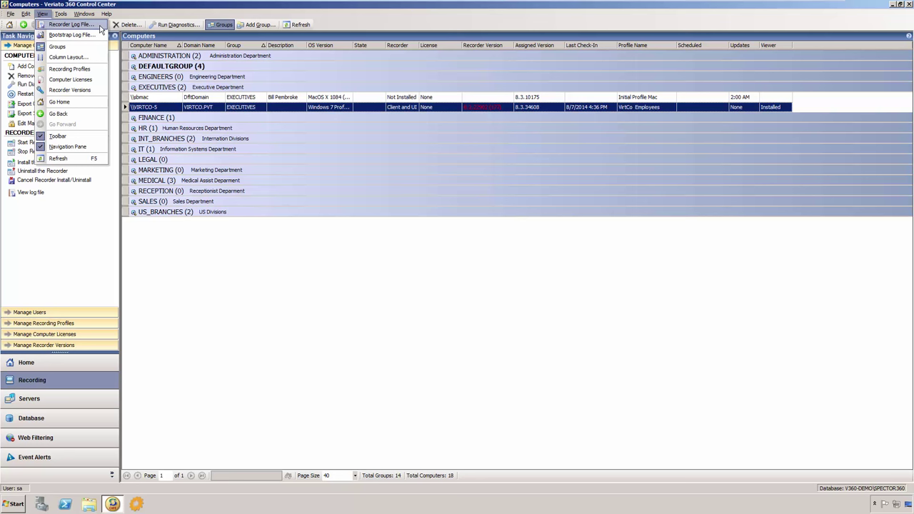
click(153, 245)
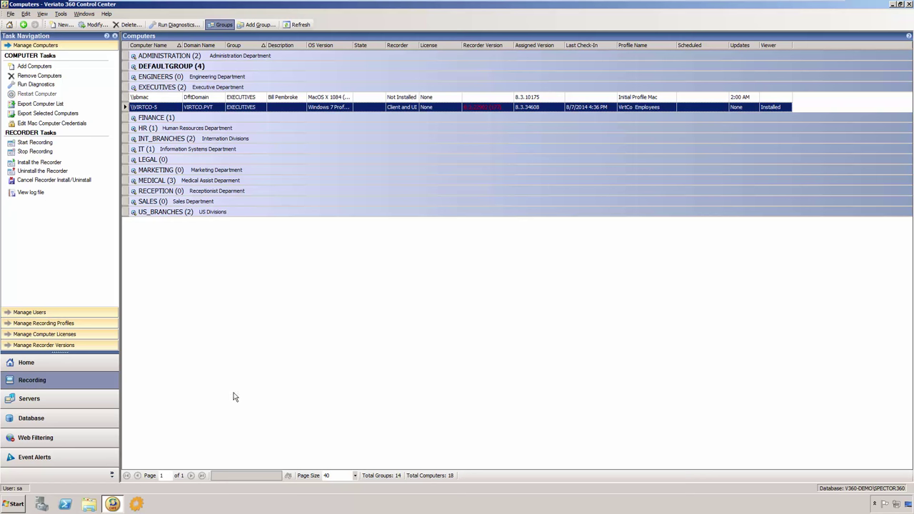
Step: In Database Logins, start a new login and enter its domain account and display name
click(74, 420)
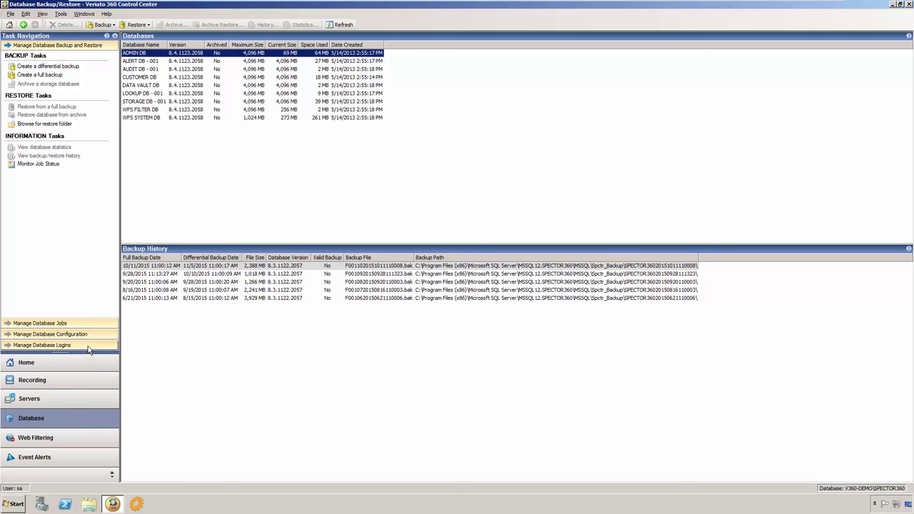
click(90, 347)
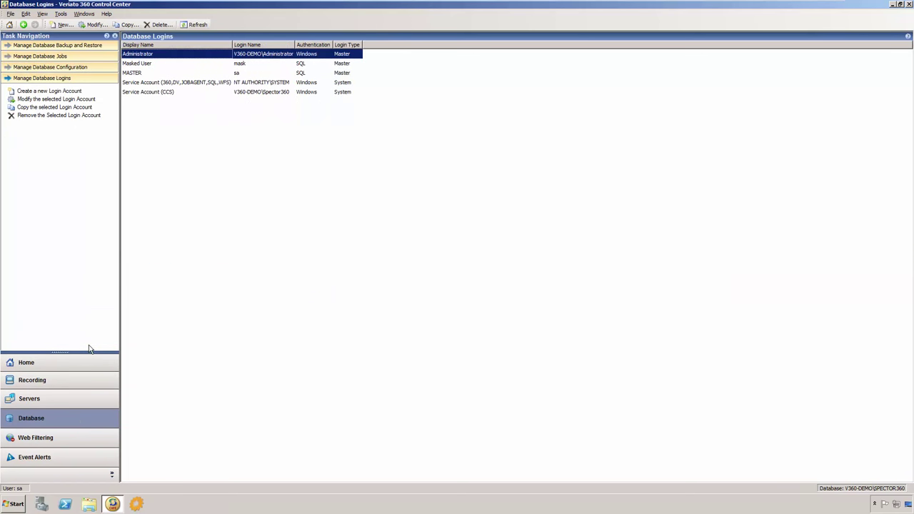
click(66, 26)
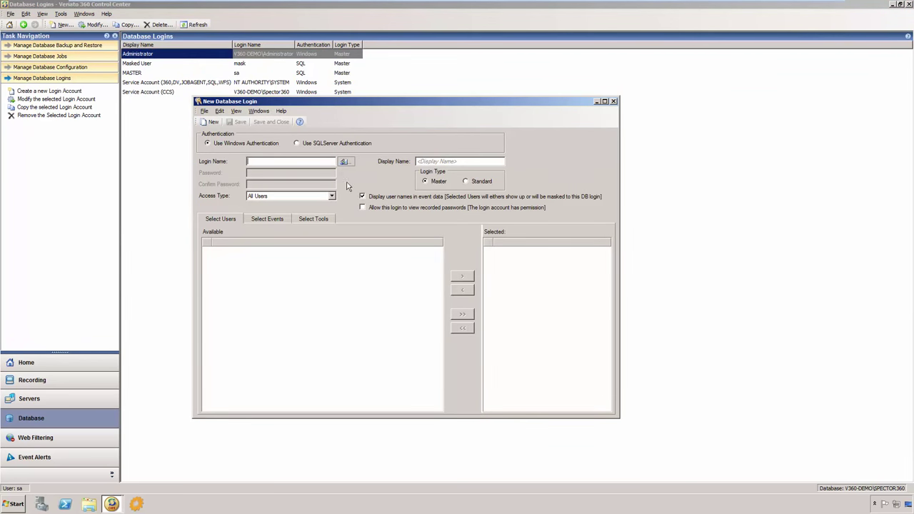
click(362, 196)
click(424, 161)
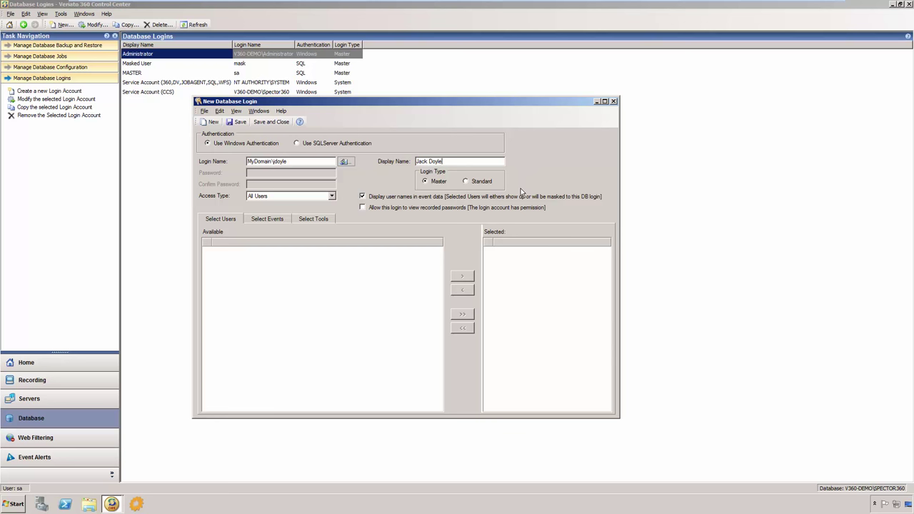
Step: Restrict the login's access to specific users and add four users to the selection
click(331, 196)
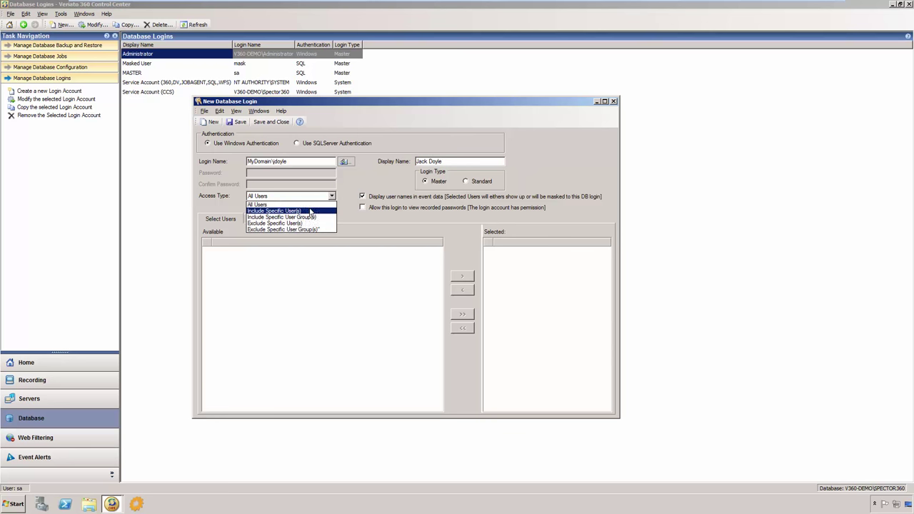
click(310, 212)
double_click(250, 252)
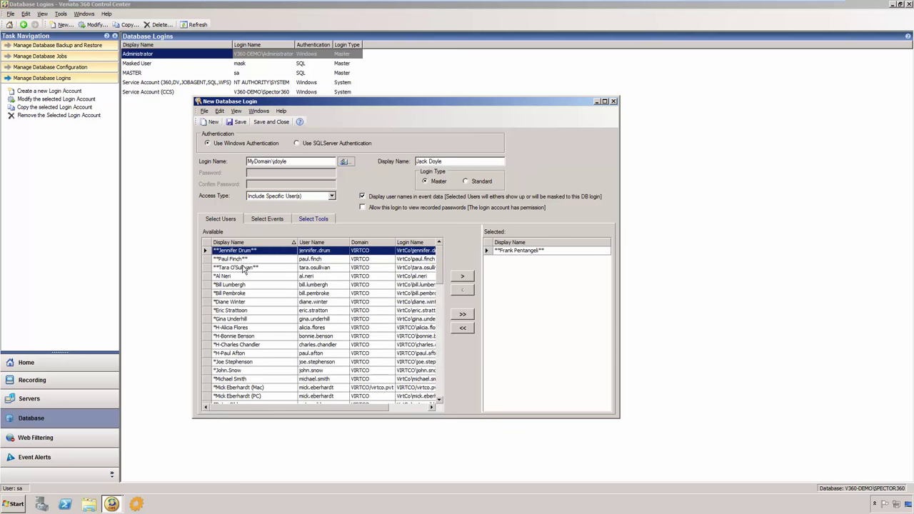
click(244, 268)
double_click(243, 268)
double_click(241, 294)
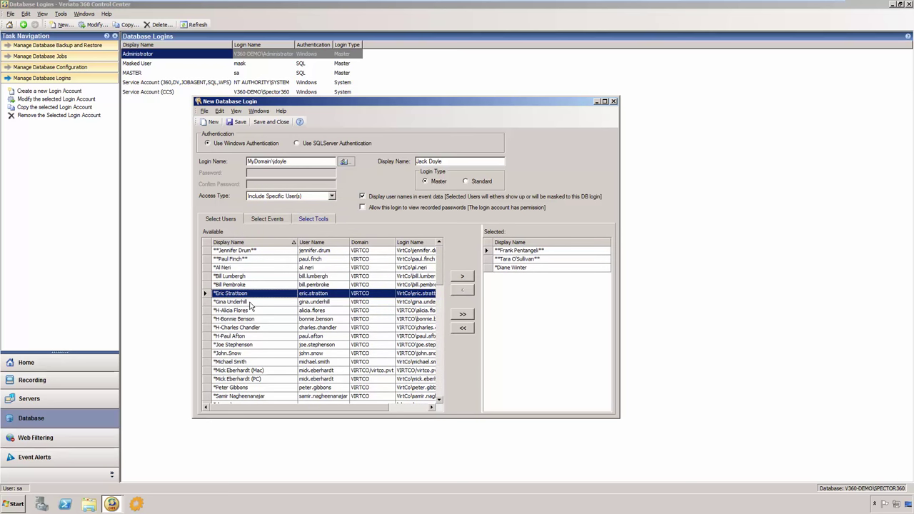
double_click(250, 305)
Step: Uncheck the Jobs, Backup and Restore, and Database Configuration tools, then close without saving
click(287, 221)
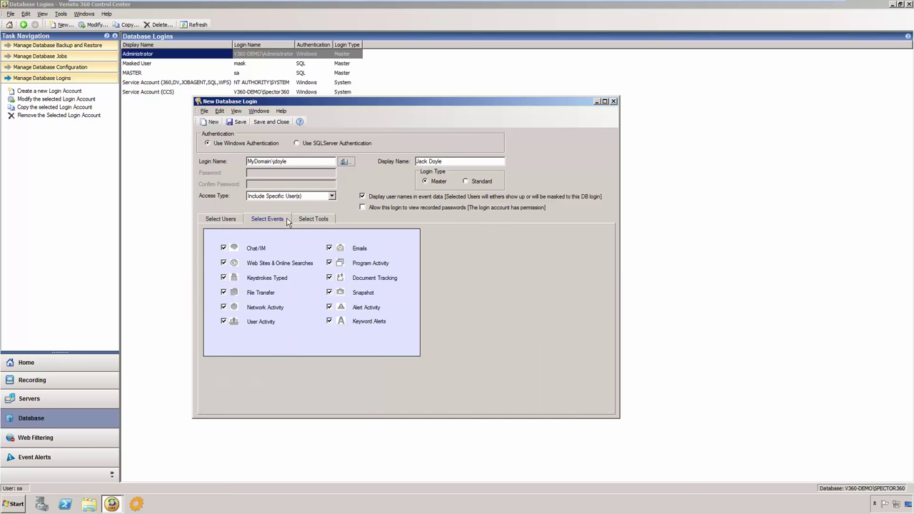
click(328, 222)
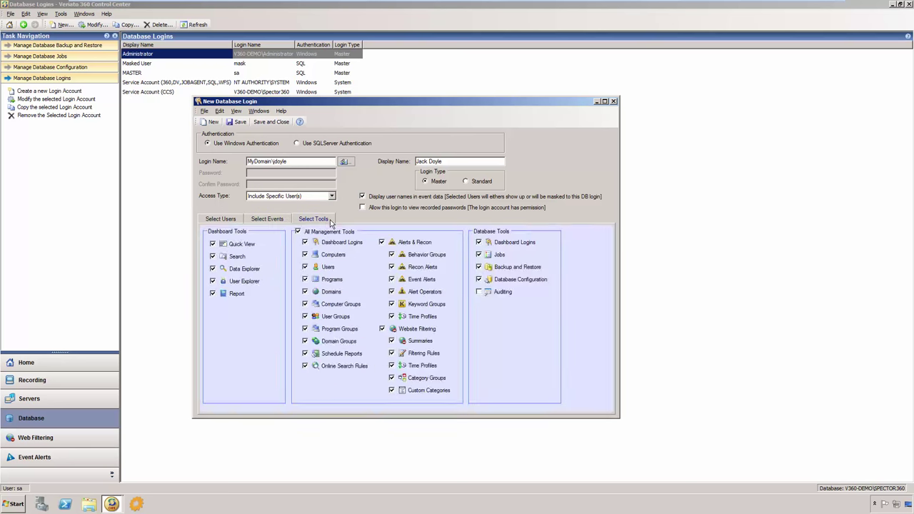
click(479, 255)
click(478, 266)
click(479, 280)
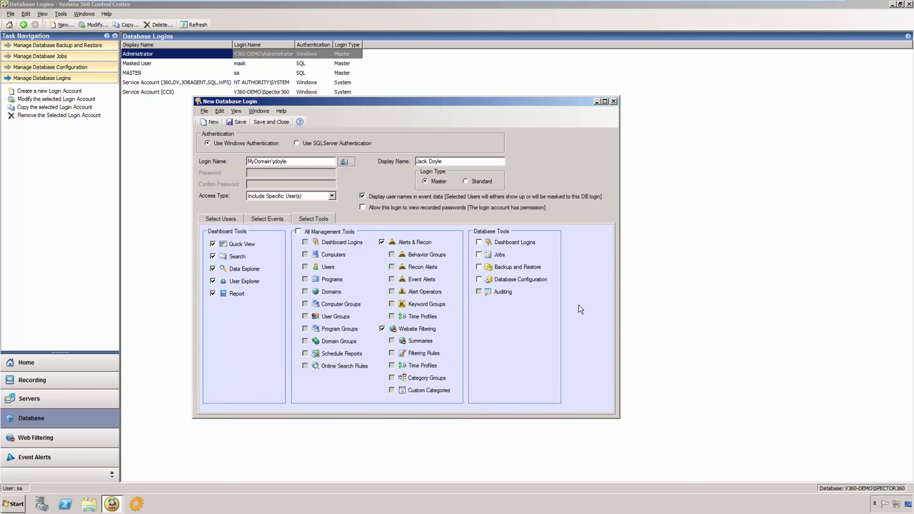
click(614, 100)
click(492, 279)
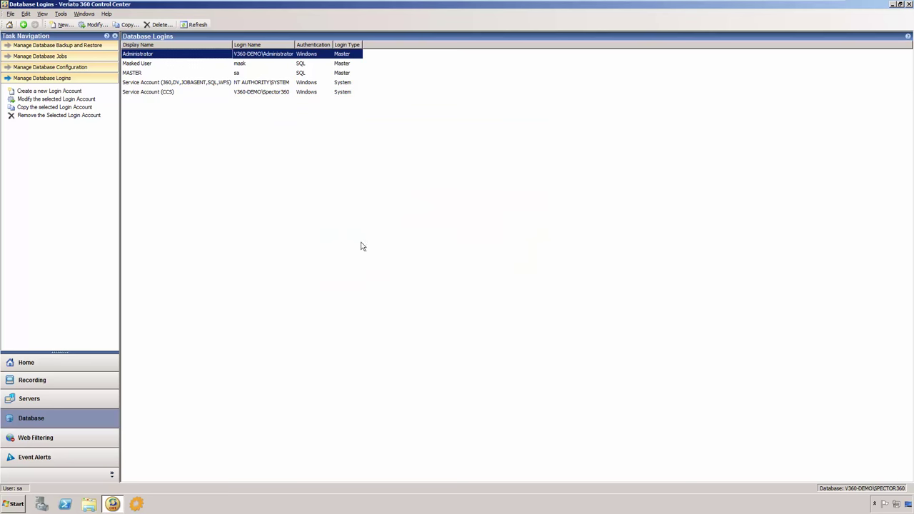
Step: Review database jobs and configuration, open space management settings, then show the Event Alert Profiles list
click(104, 58)
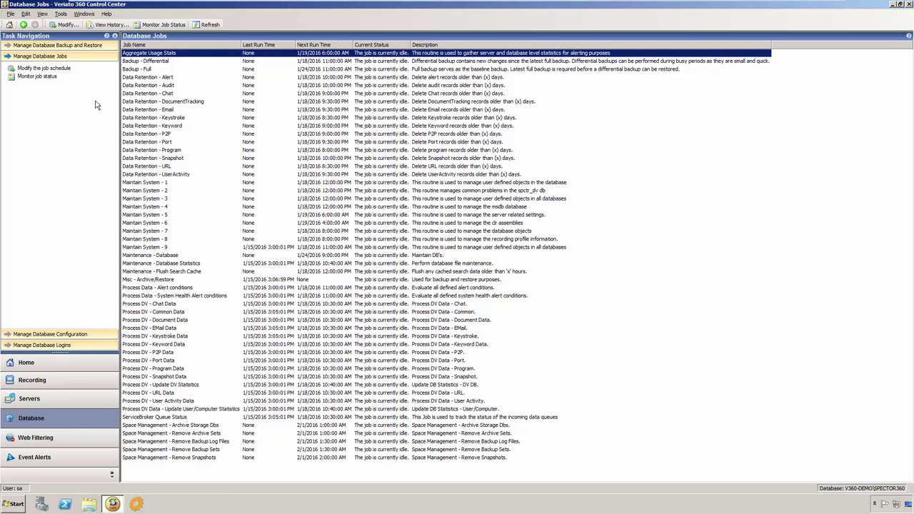
click(99, 334)
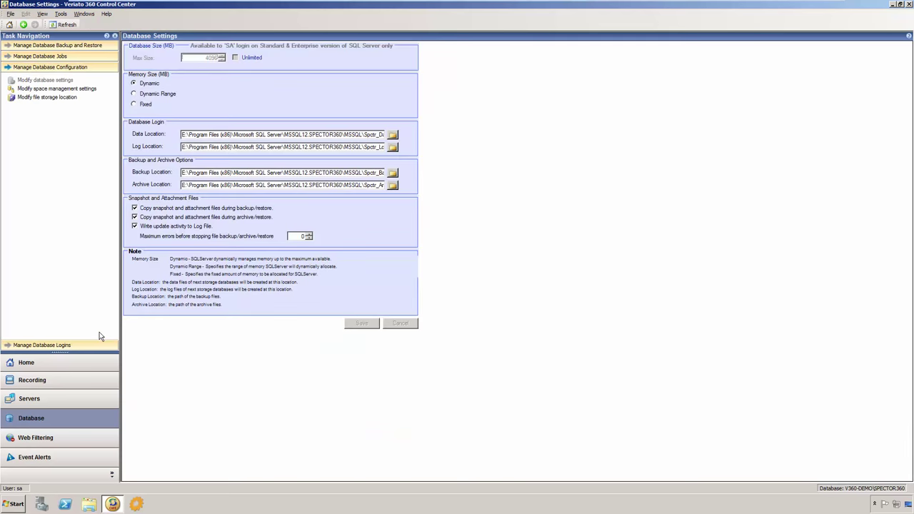
click(90, 95)
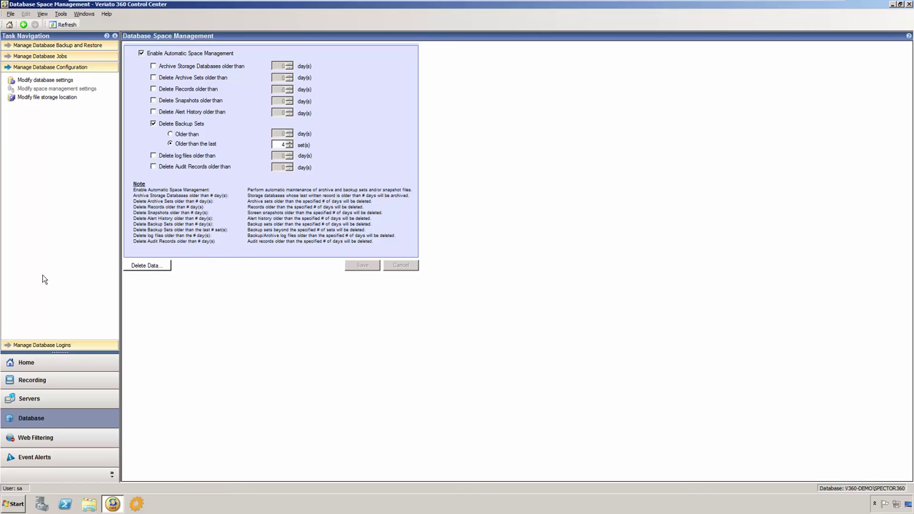
click(80, 464)
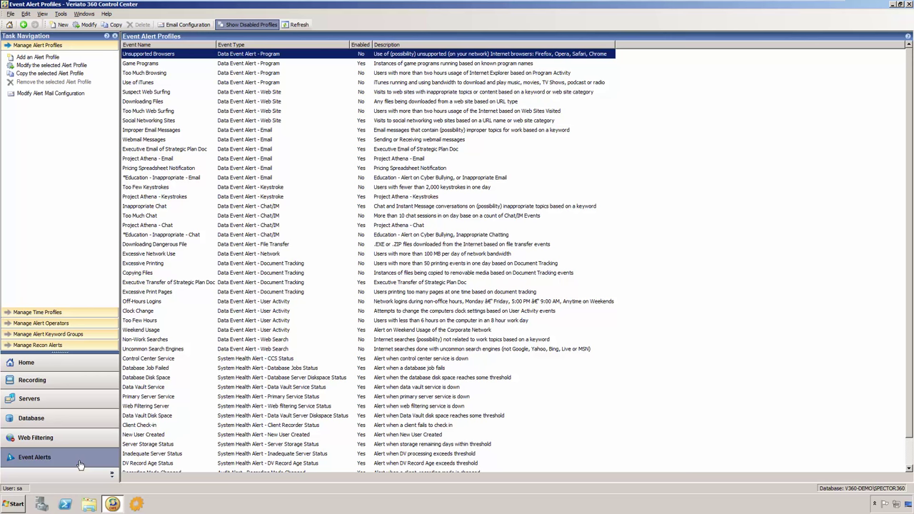
Step: Open the Downloading Dangerous File alert for editing and view its trigger conditions
click(192, 246)
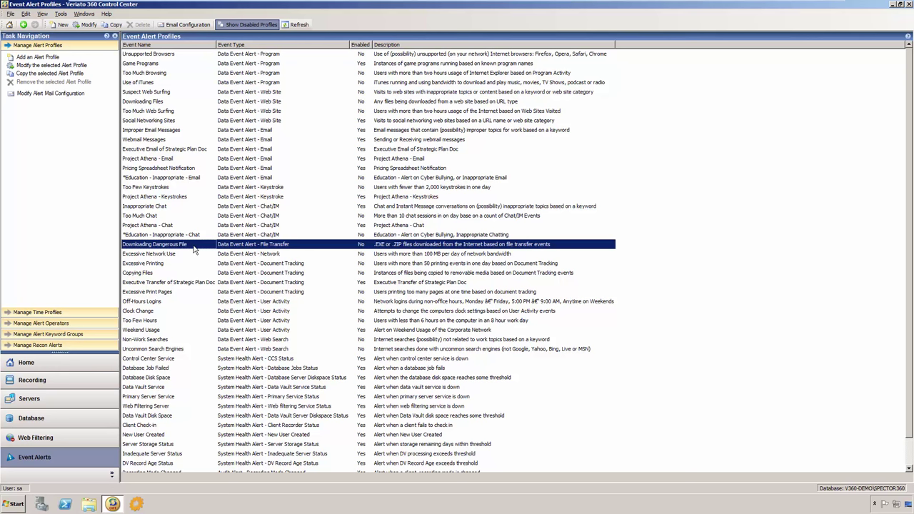
right_click(193, 248)
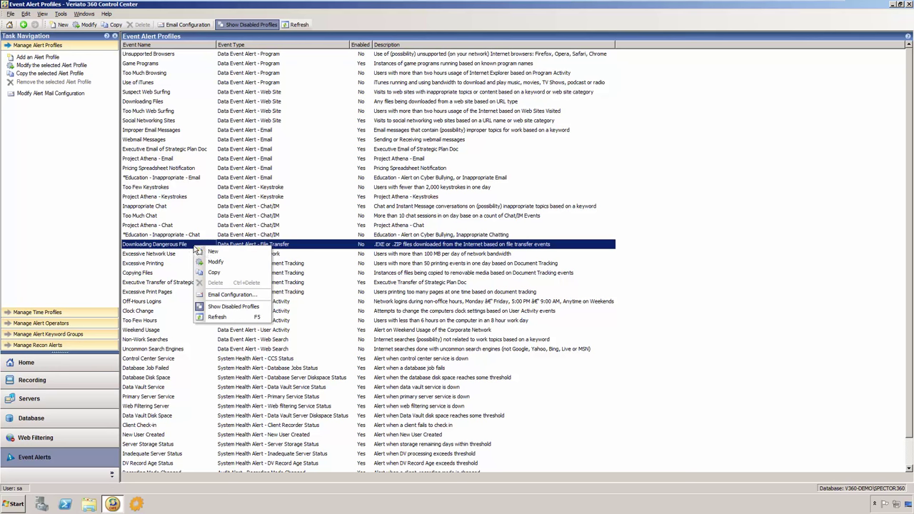
click(243, 263)
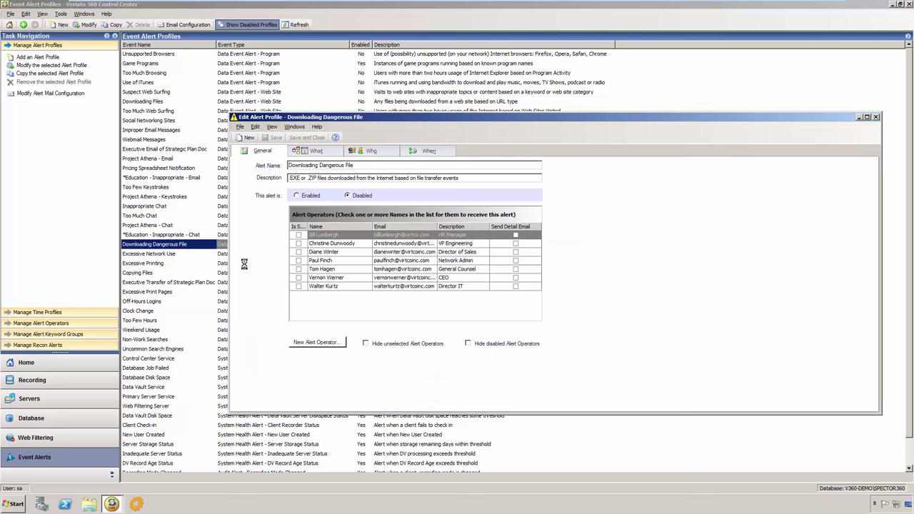
click(336, 155)
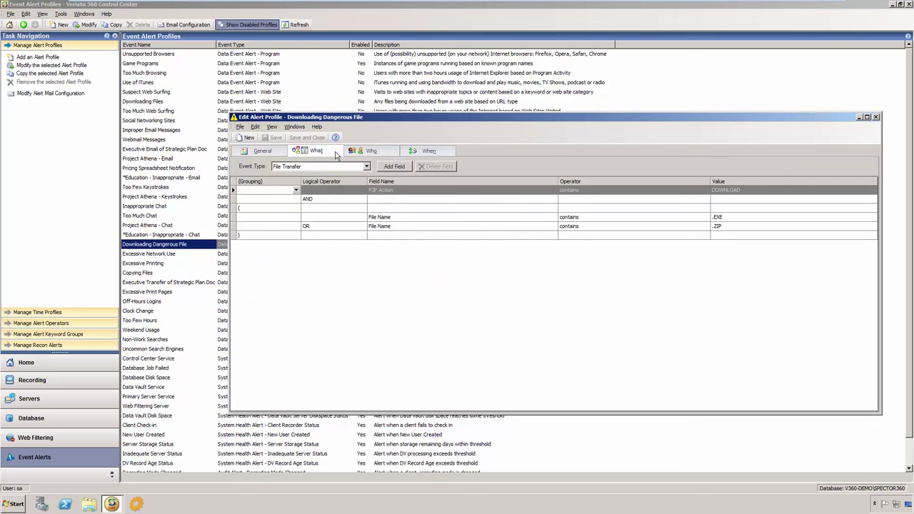
Step: Add an OR condition 'File Name contains .MSI' and save the alert
click(736, 230)
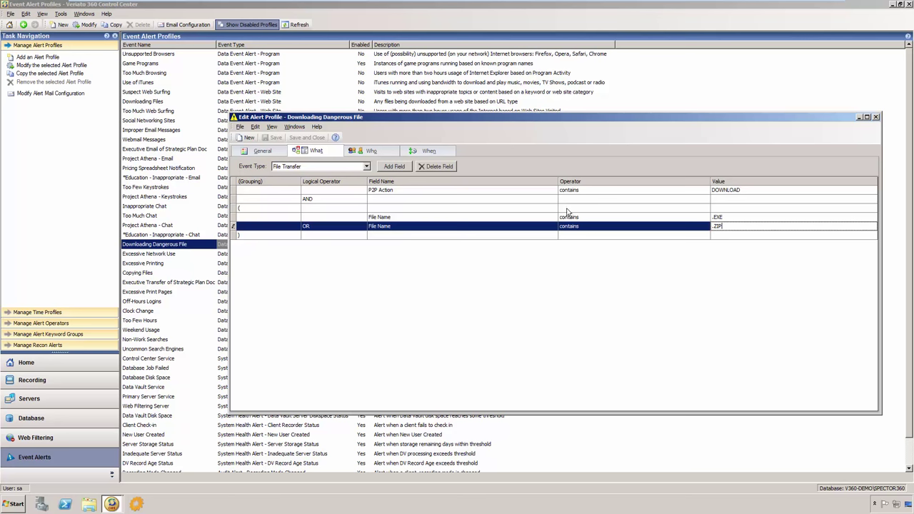
click(406, 167)
click(362, 235)
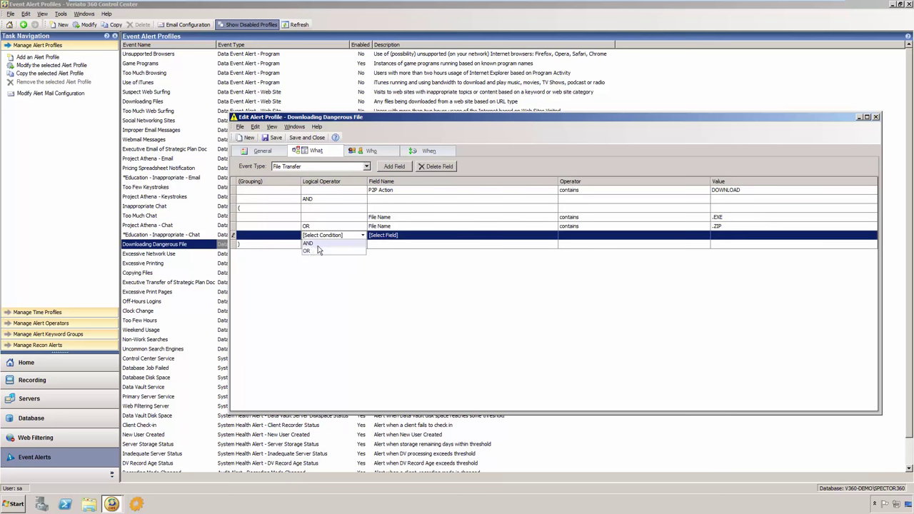
click(329, 249)
click(397, 236)
click(396, 258)
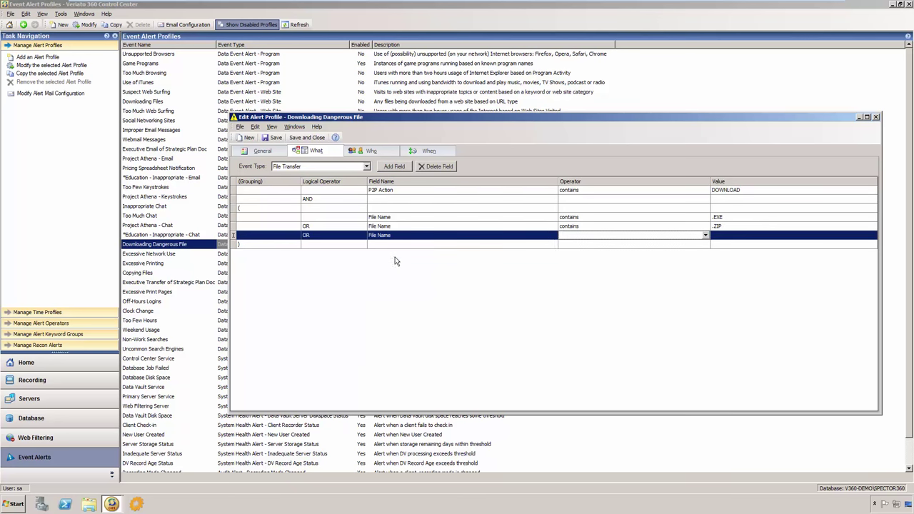
click(705, 235)
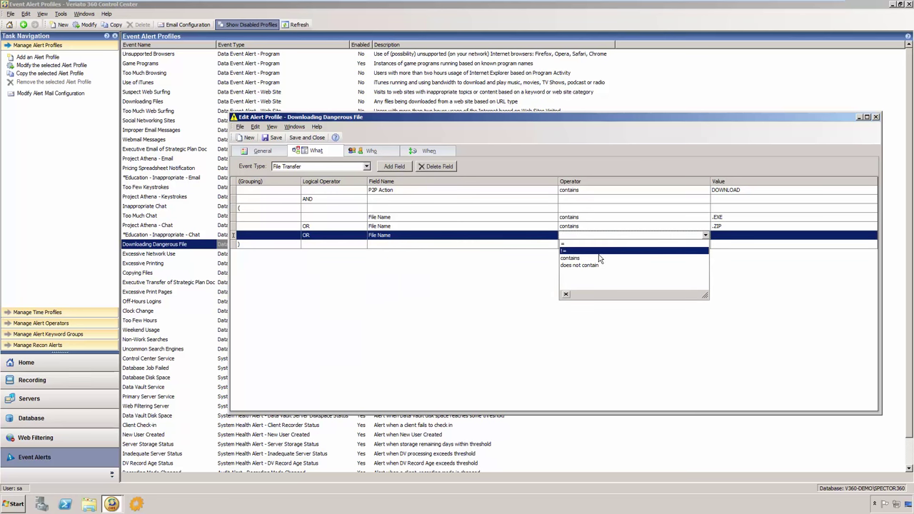
click(572, 257)
click(713, 240)
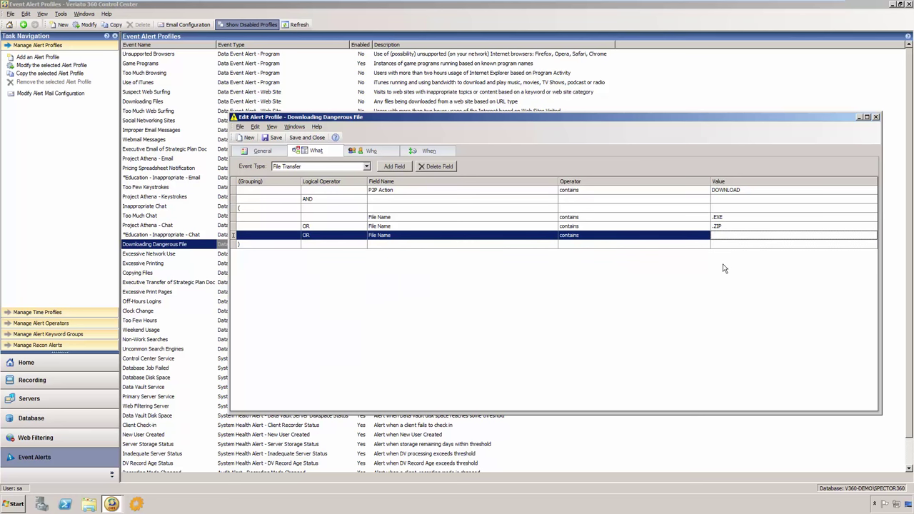
text(.MSI)
click(306, 137)
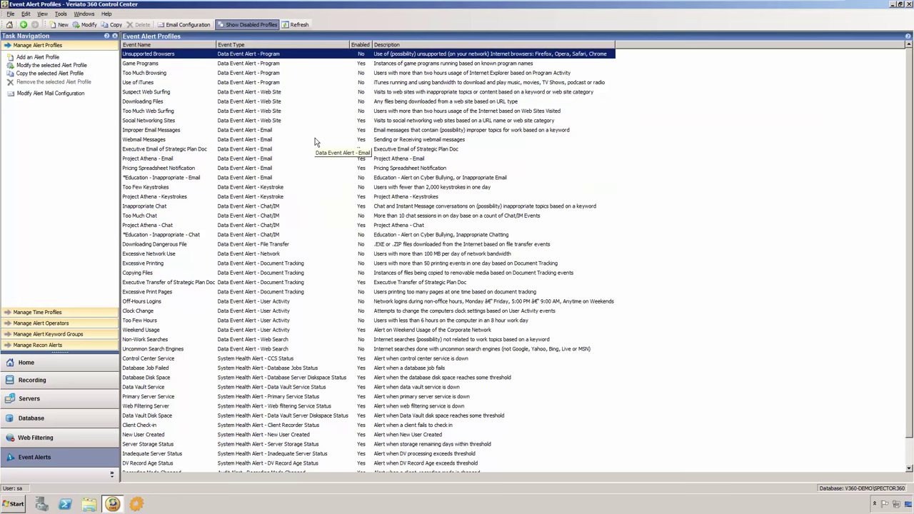
Step: Show the Recon User Activity Alerts list via Manage Recon Alerts
click(77, 345)
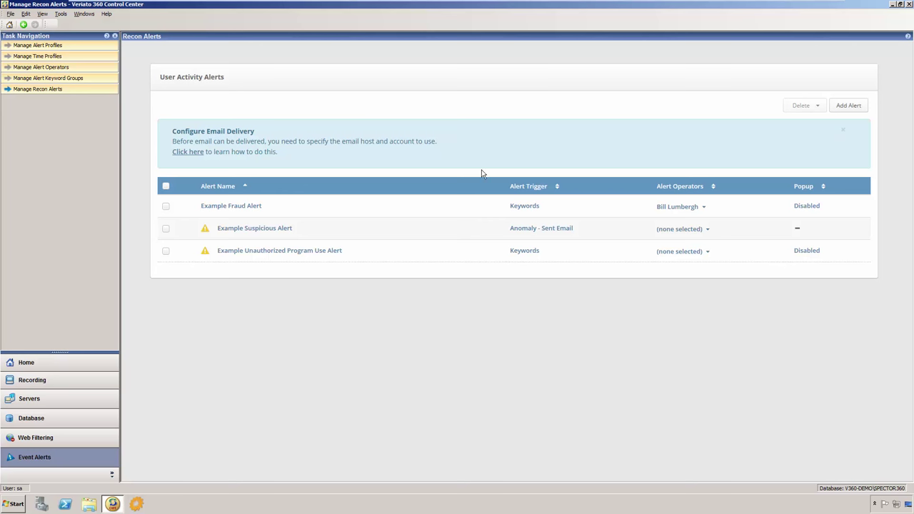
Step: Create a recon alert named 'Test Alert' triggering on Anomaly – Compare Each User to Self
click(841, 107)
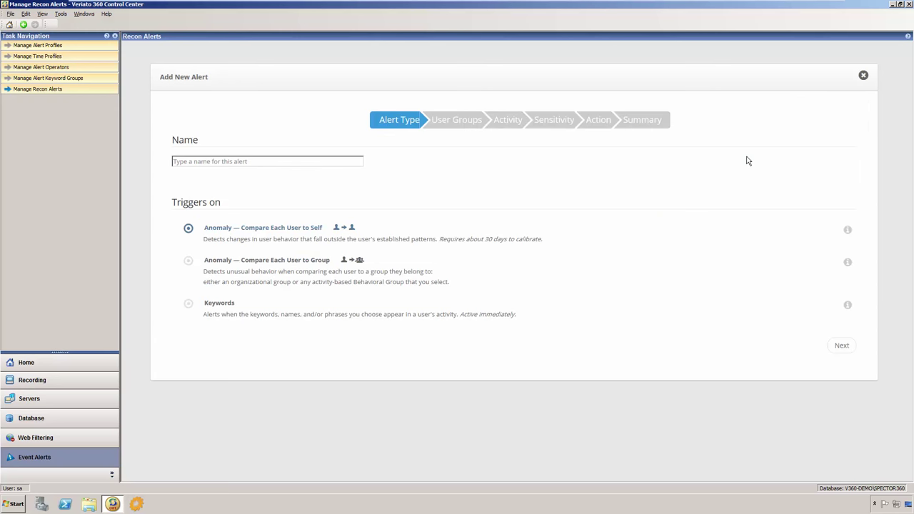
click(313, 160)
text(Test Alert)
click(189, 262)
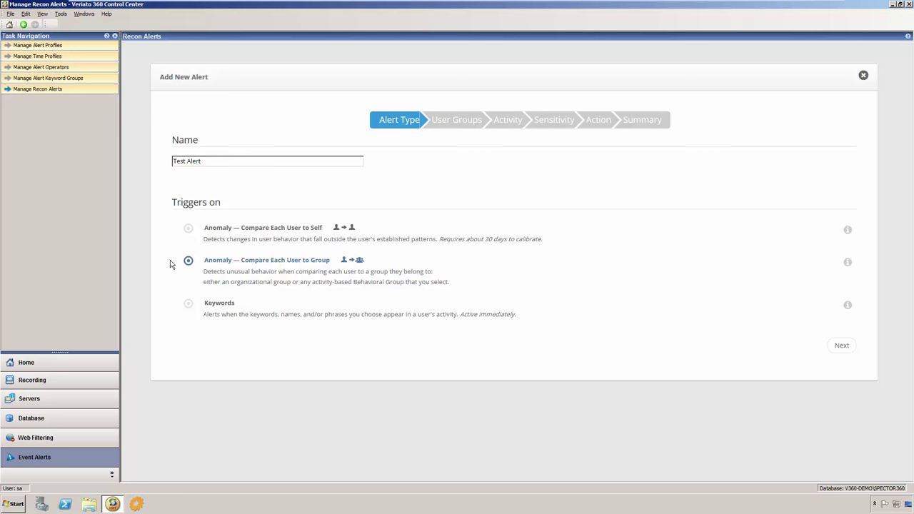
click(188, 230)
click(841, 347)
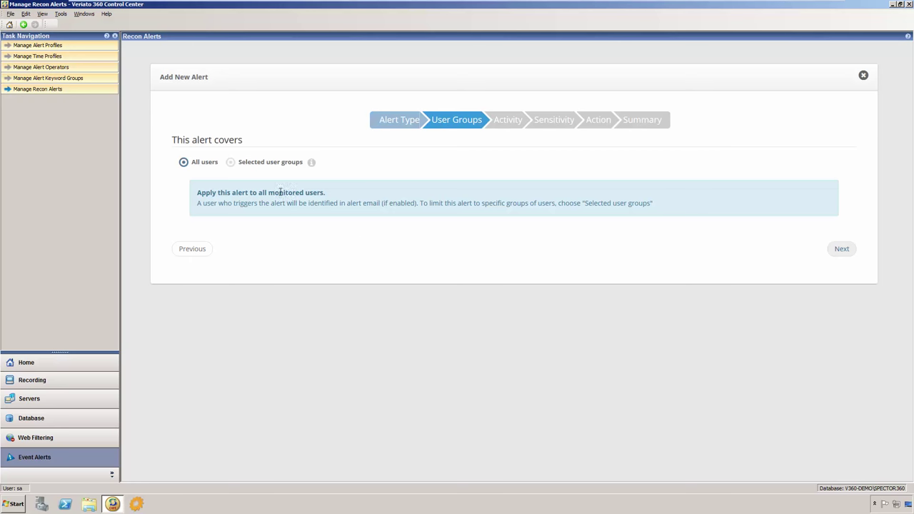
Step: Try selecting the IT, Engineering and Customer Service groups, then cover all users instead
click(230, 163)
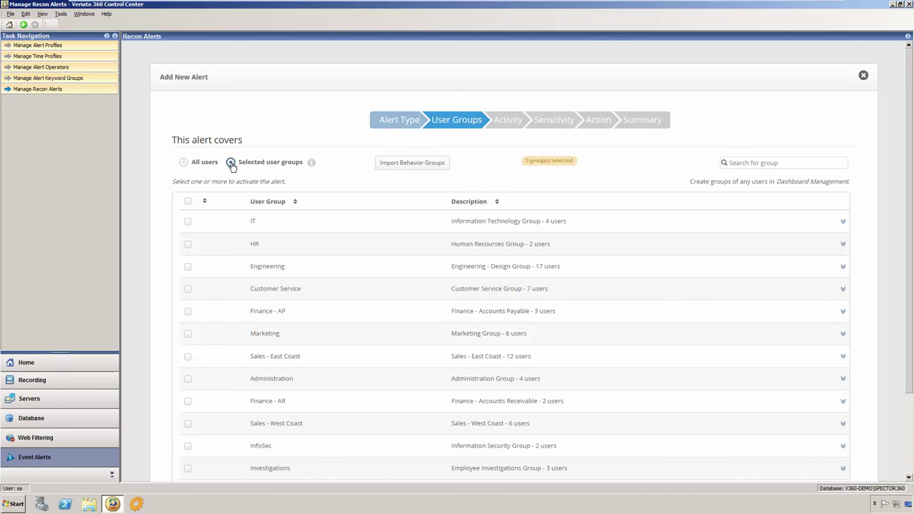
click(188, 223)
click(188, 266)
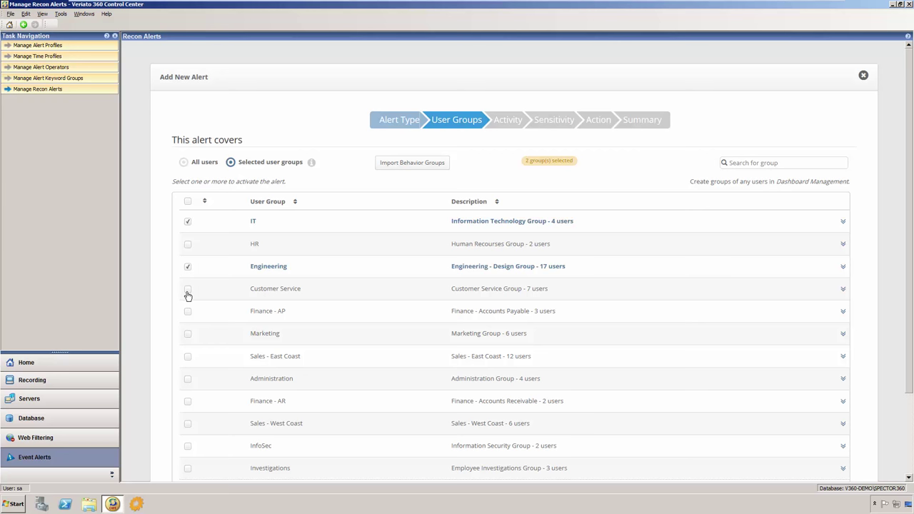
click(188, 290)
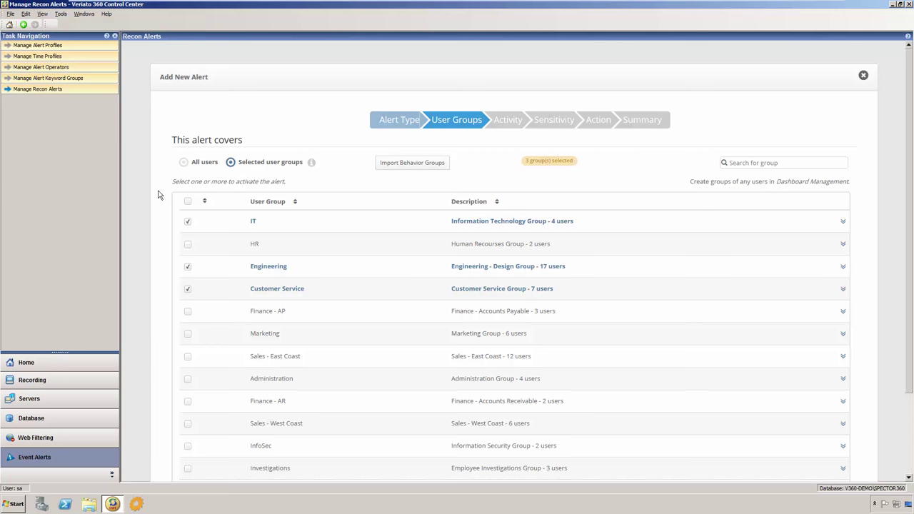
click(183, 162)
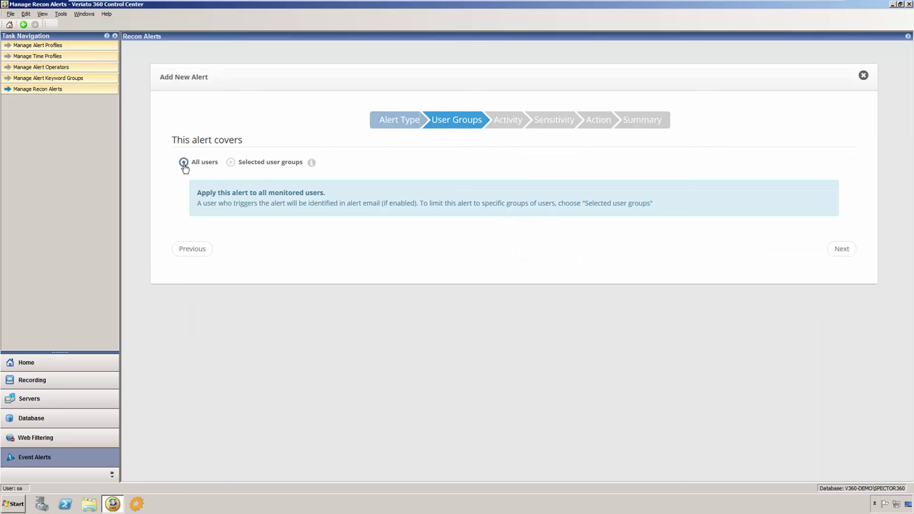
Step: On the Activity step, choose Documents anomalies with every document check enabled
click(841, 250)
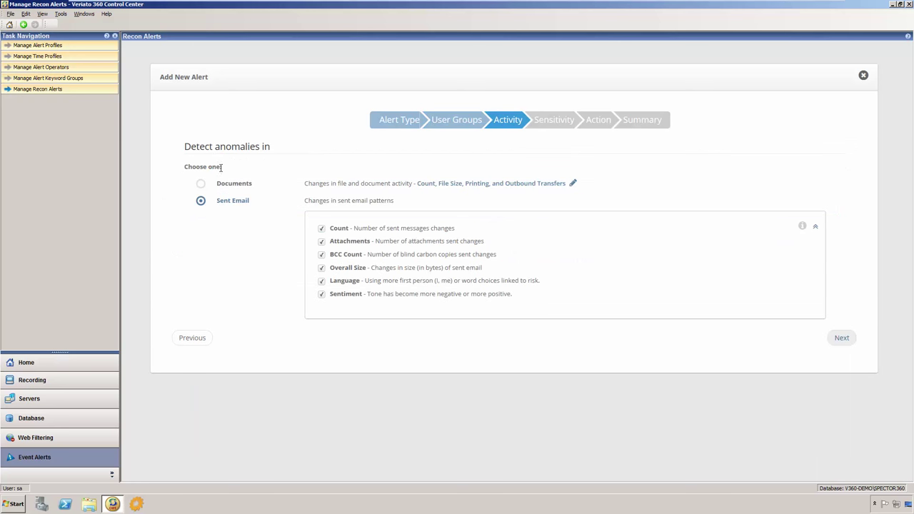
click(200, 184)
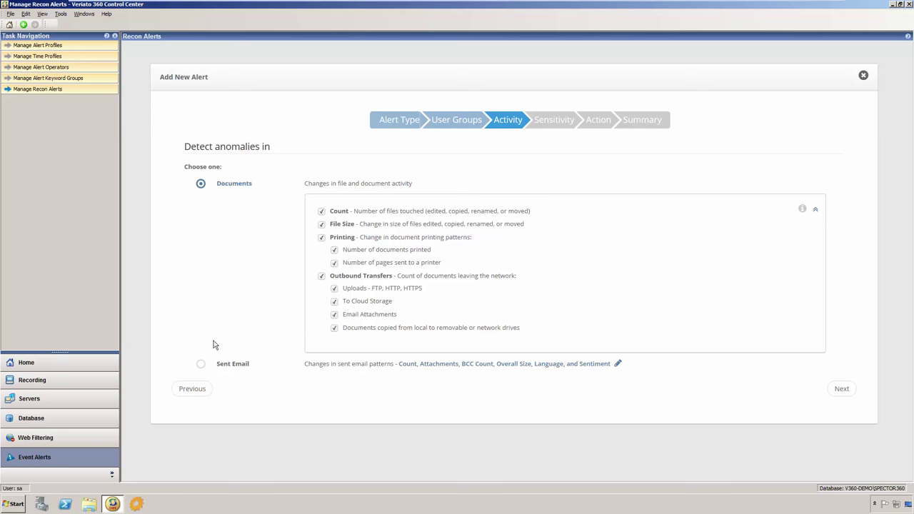
Step: Switch the alert to Sent Email anomalies, keeping all six email checks enabled
click(201, 367)
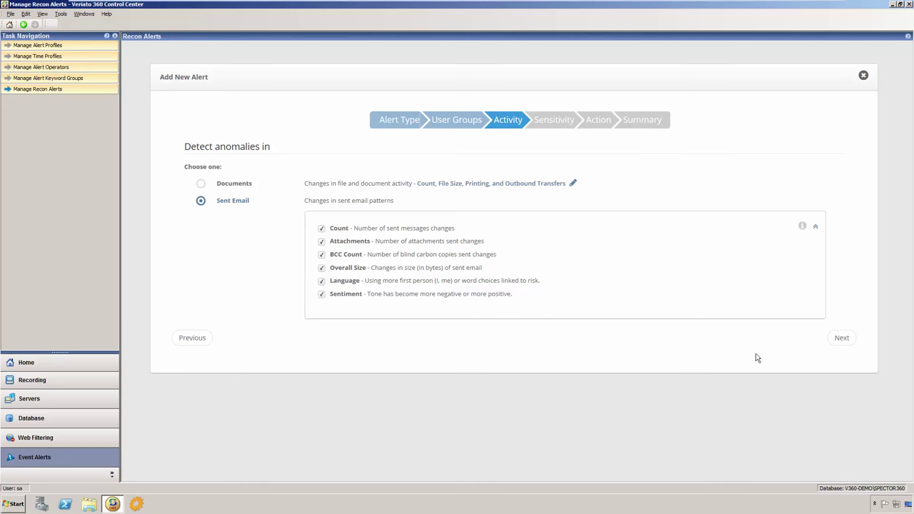
Step: Advance the Test Alert wizard to the Sensitivity step, showing Medium High
click(839, 338)
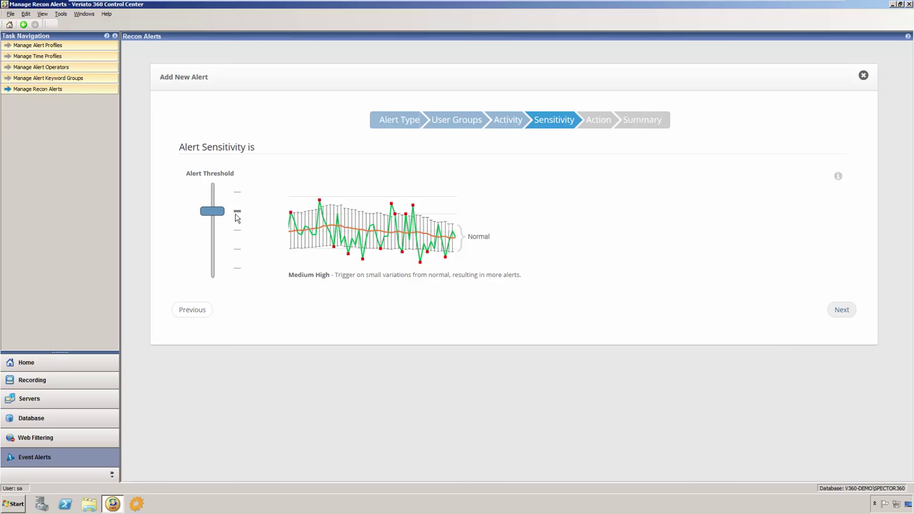
Step: Slide the alert threshold through Medium, Medium Low and Low, then settle on High
mouse_move(218, 212)
drag(218, 213, 218, 227)
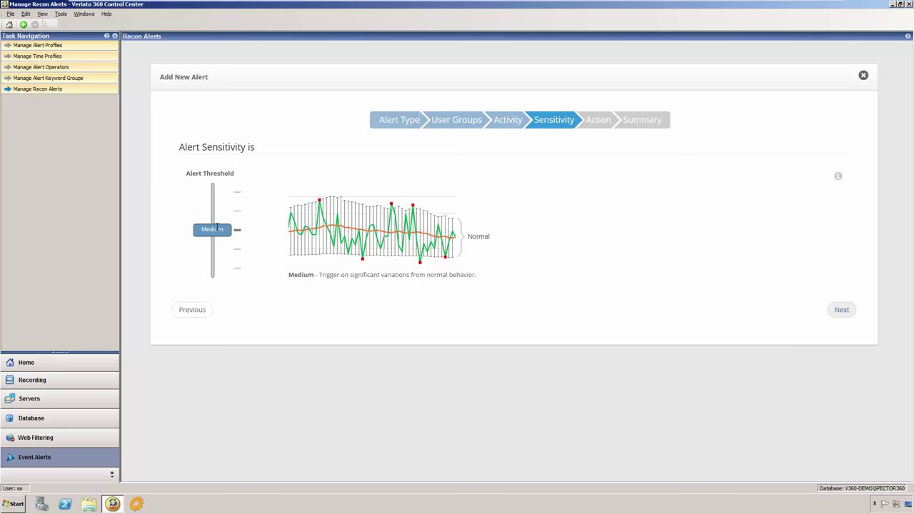
drag(218, 227, 219, 247)
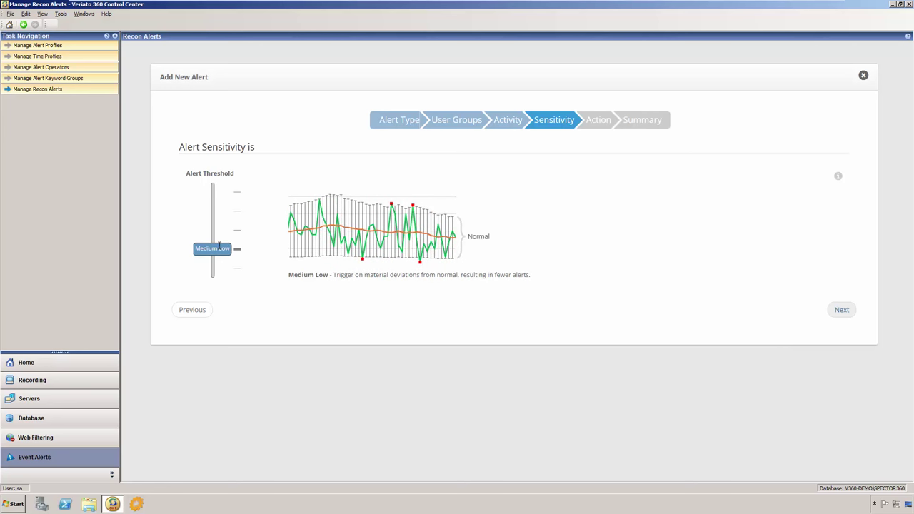
drag(219, 247, 222, 268)
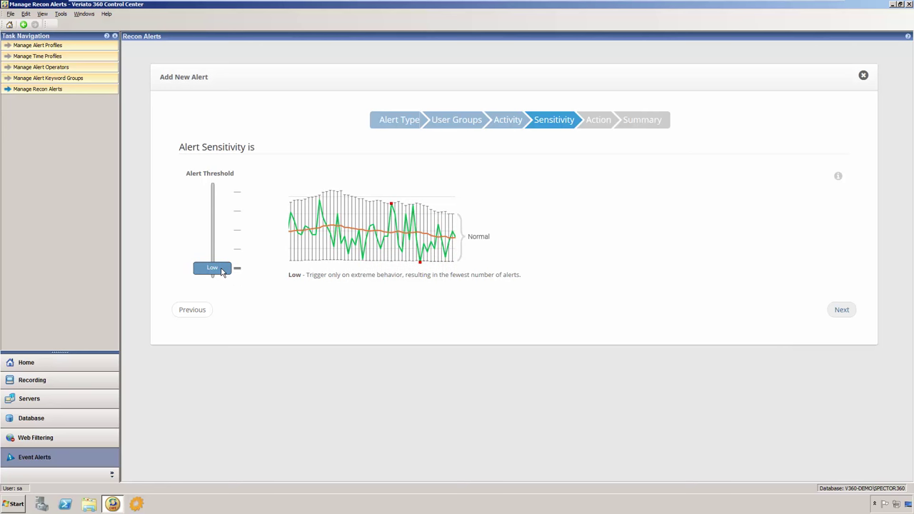
drag(221, 270, 232, 197)
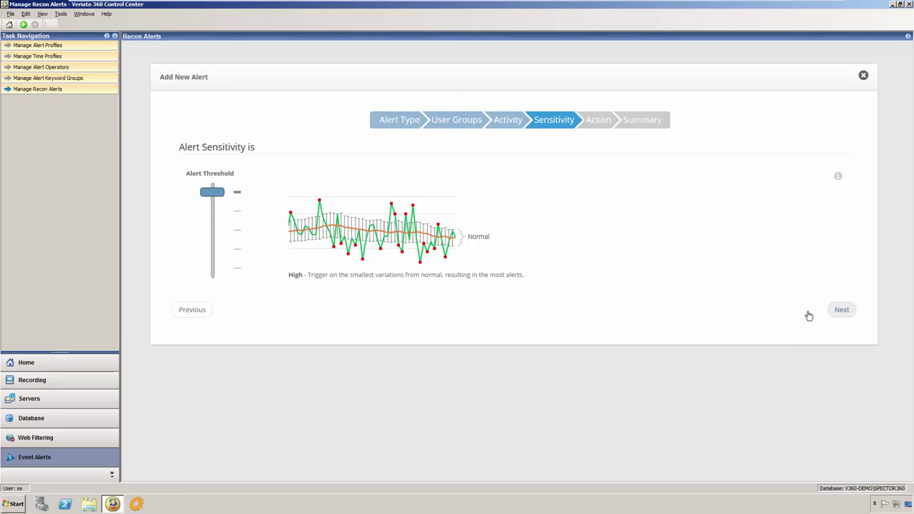
click(842, 311)
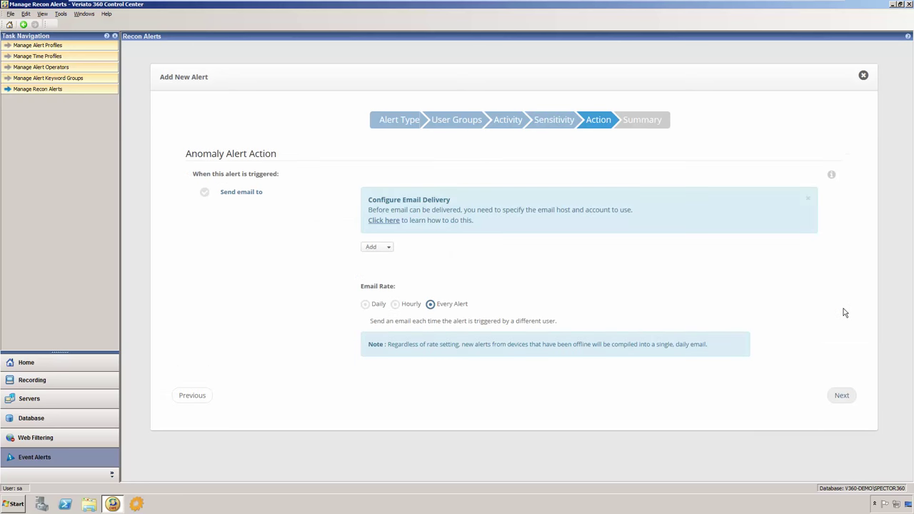
Step: Add the HR Manager and Network Admin as email recipients, then view the Summary
click(390, 247)
click(421, 285)
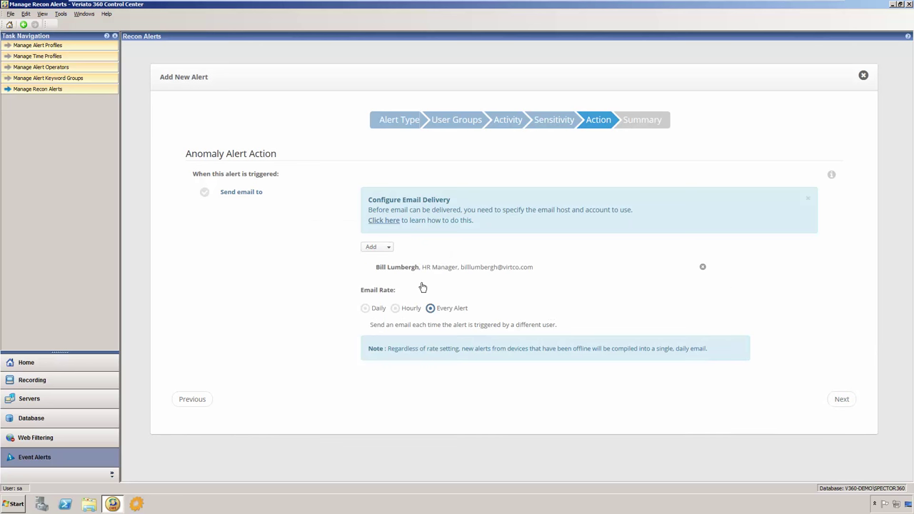
click(390, 248)
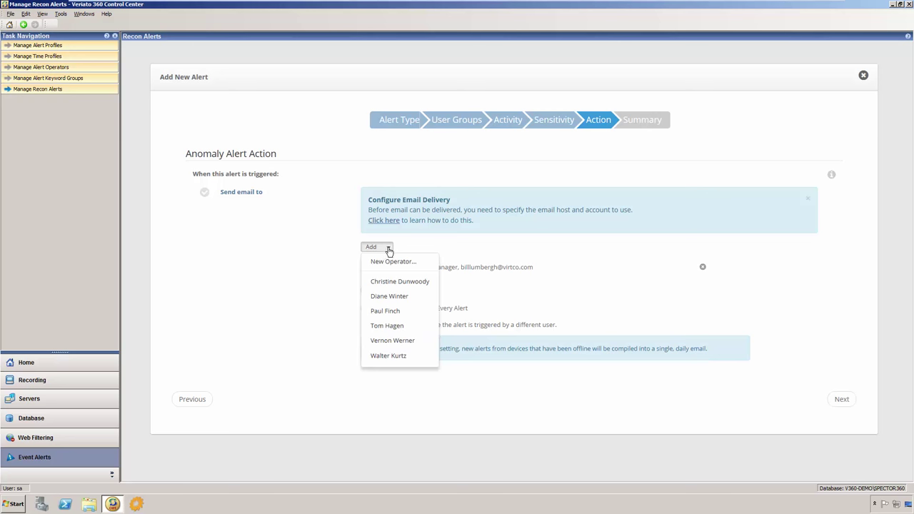
click(423, 313)
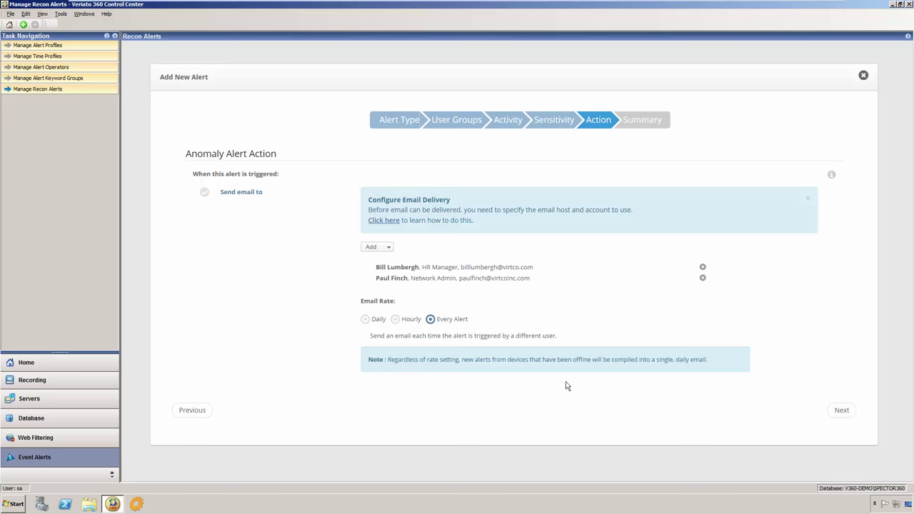
click(841, 412)
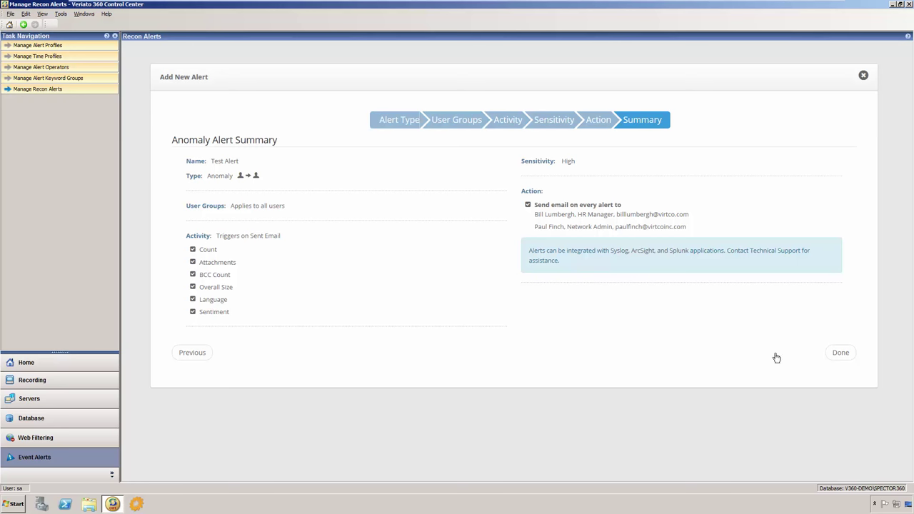
Step: Save the Test Alert with Done, then exit the Control Center via File > Exit
click(840, 354)
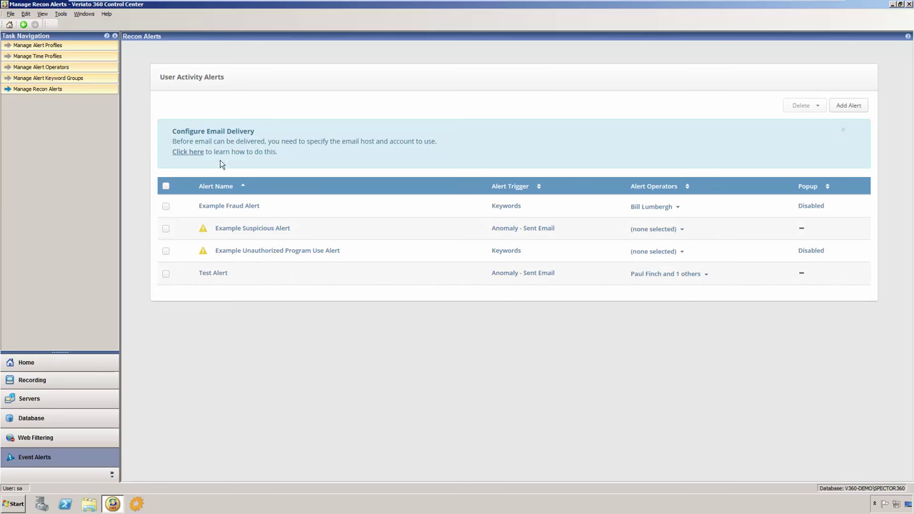
click(11, 14)
click(21, 27)
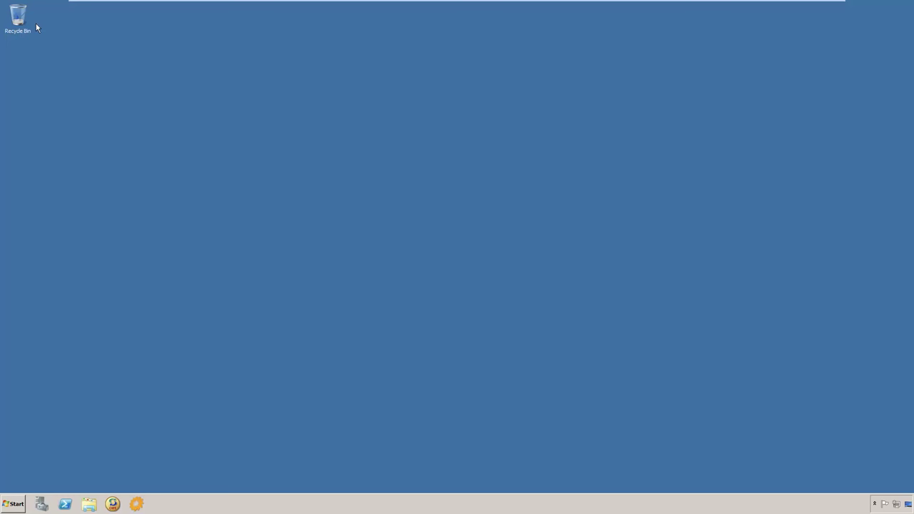
Step: Launch the Veriato 360 Dashboard and switch to the Productivity - Web Sites panel
click(137, 505)
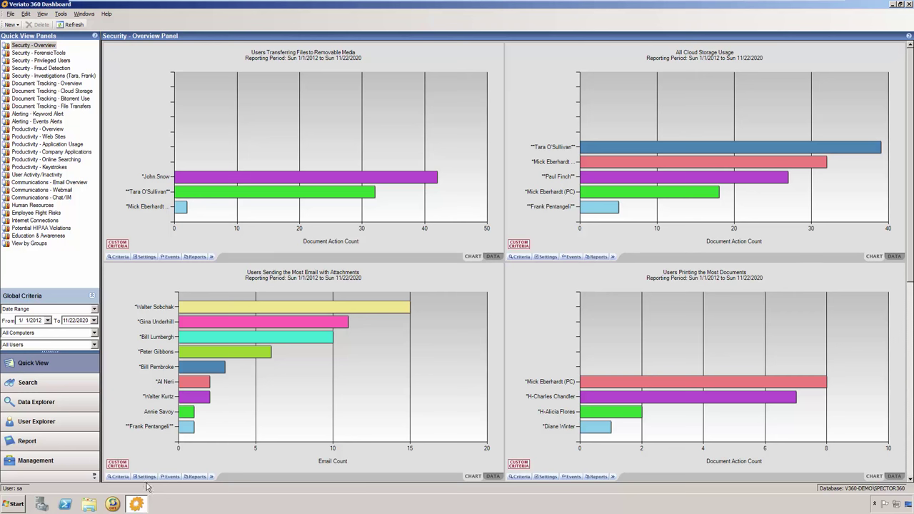
click(56, 138)
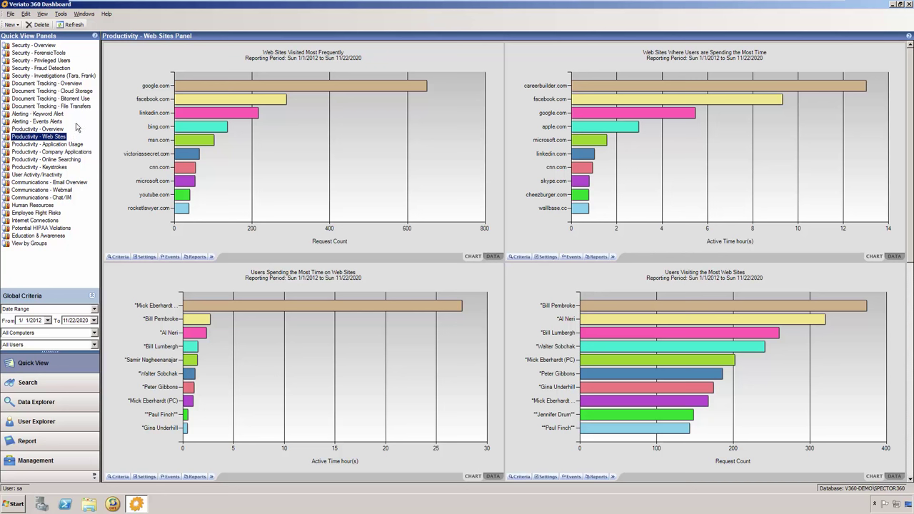
Step: Switch the Quick View to the Document Tracking - Cloud Storage panel with its four charts
click(92, 93)
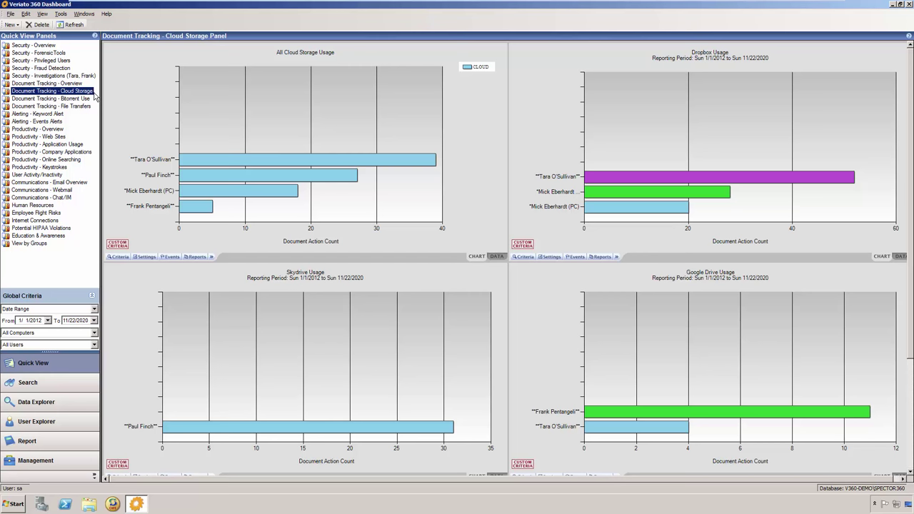
Step: Show the Security - Investigations panel and drill into the 32 REMOVABLE document events
click(91, 75)
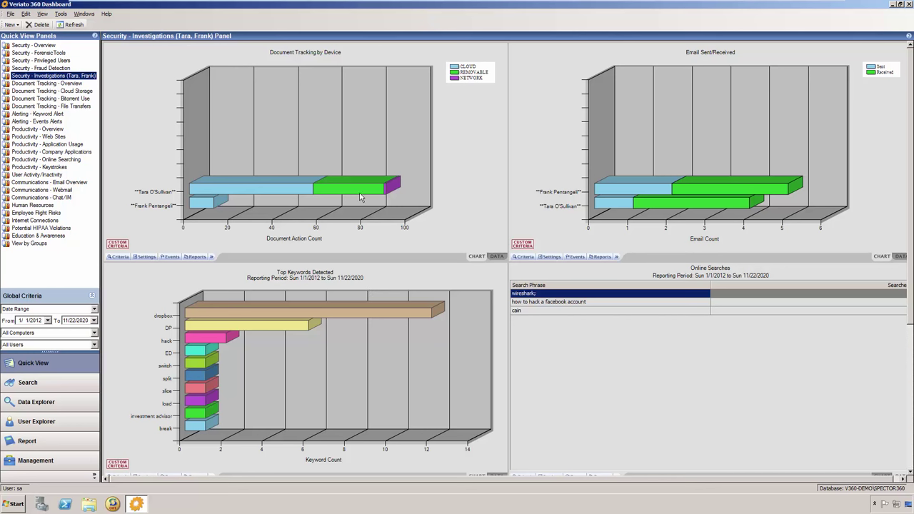
mouse_move(357, 195)
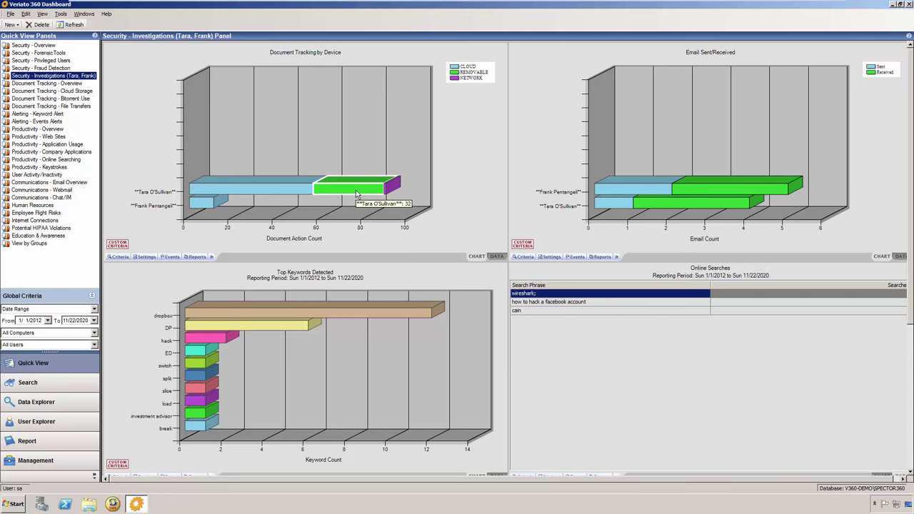
double_click(357, 193)
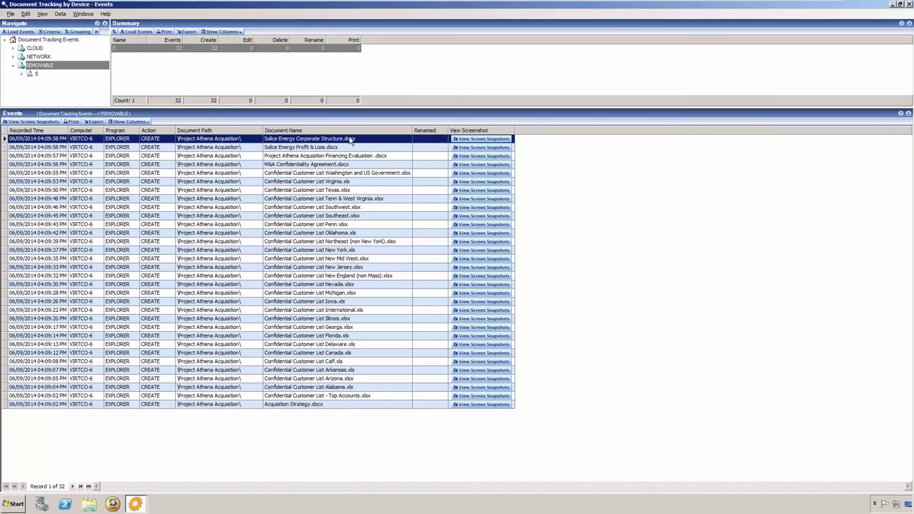
click(156, 49)
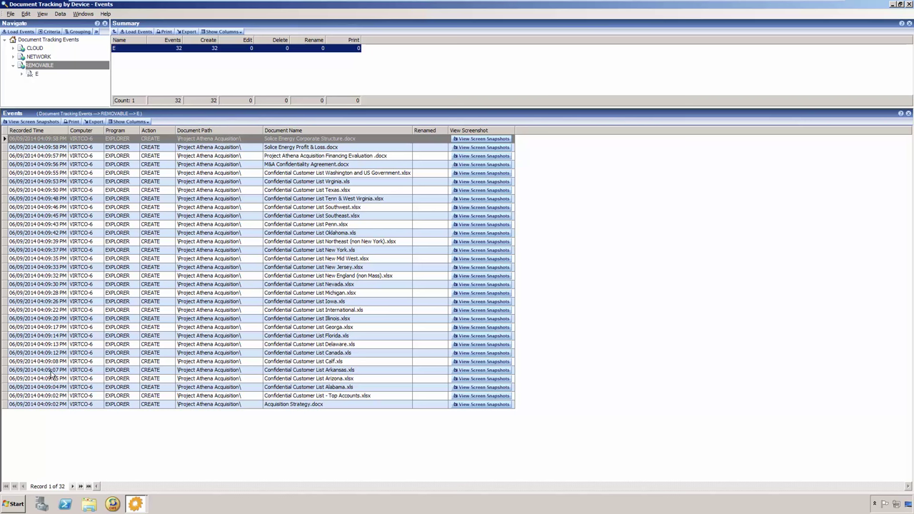
click(36, 140)
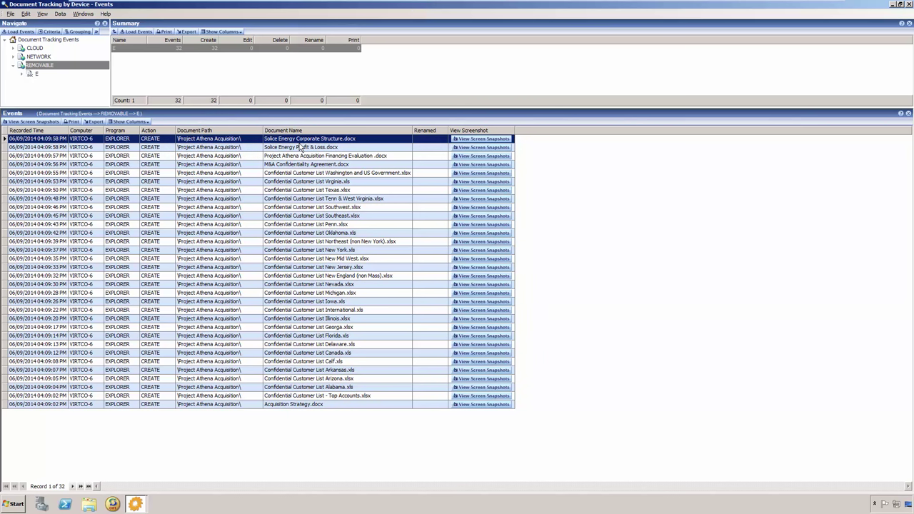
click(340, 406)
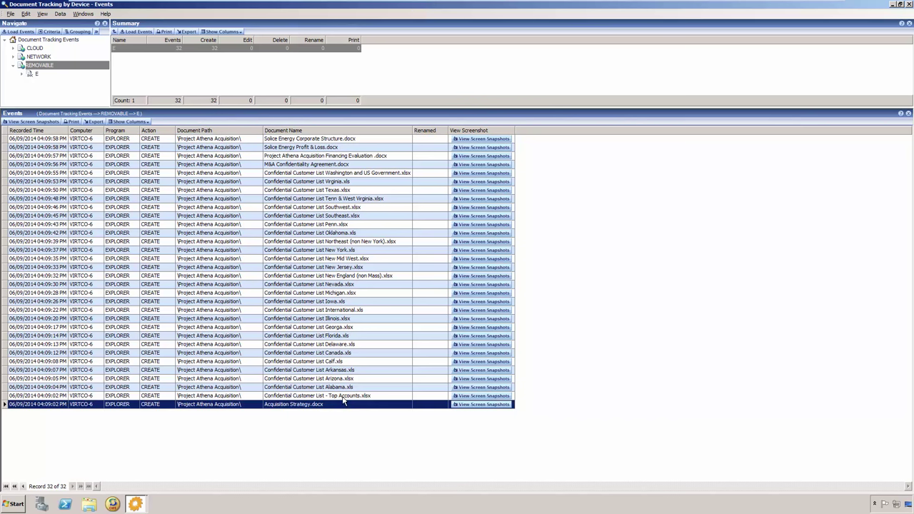
click(462, 405)
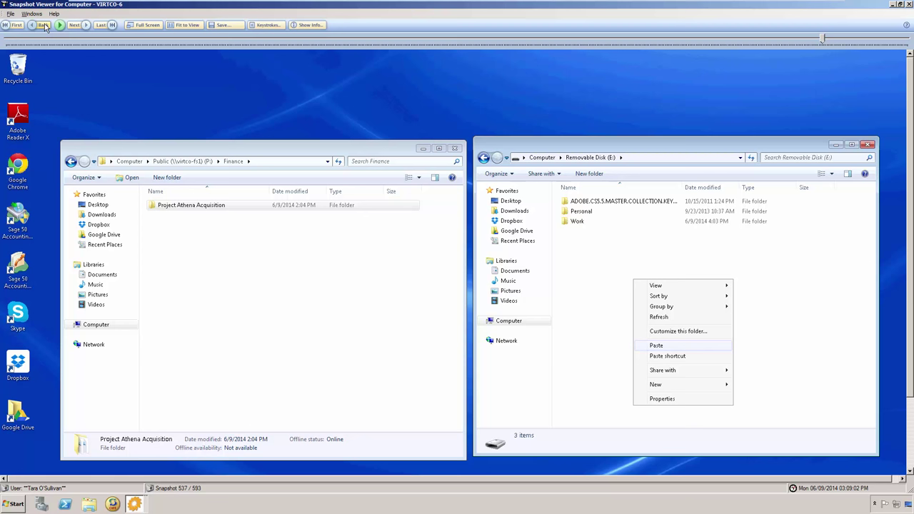
Step: Step back two snapshots, then forward to snapshot 537 with the paste onto Removable Disk (E:)
click(44, 27)
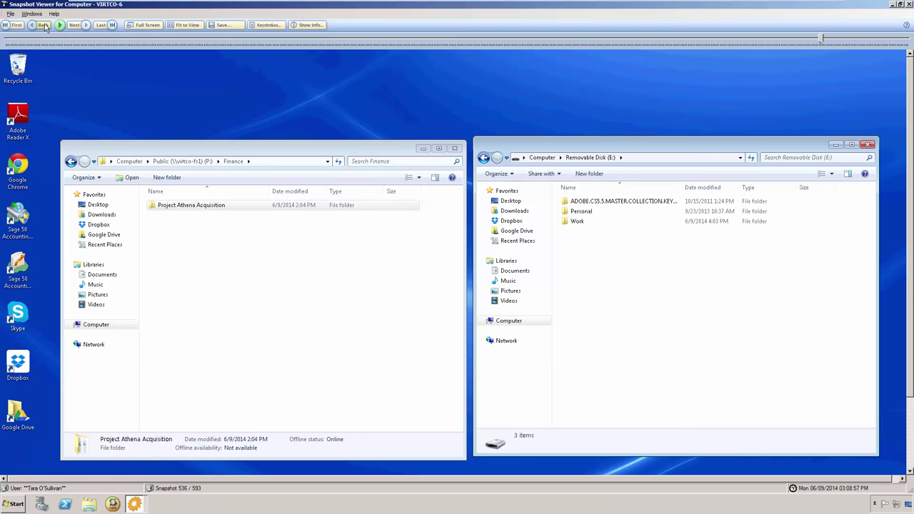
click(44, 27)
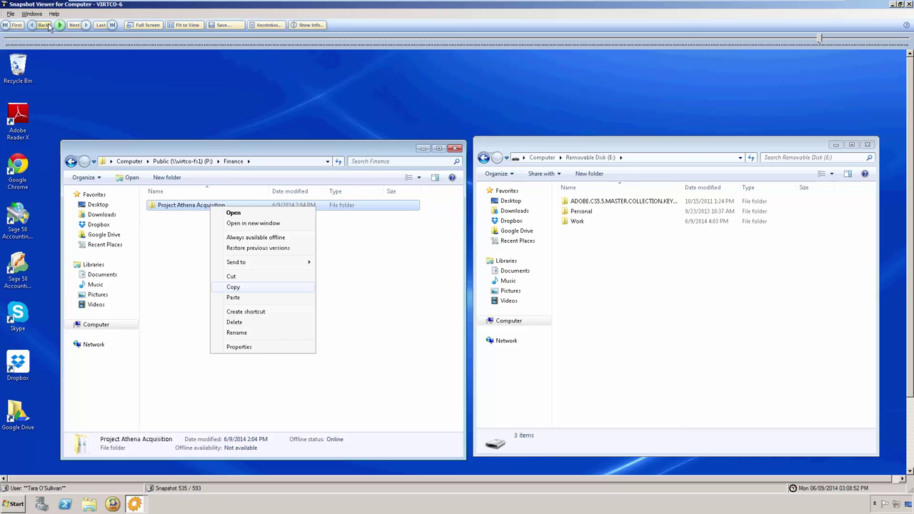
click(75, 26)
click(74, 26)
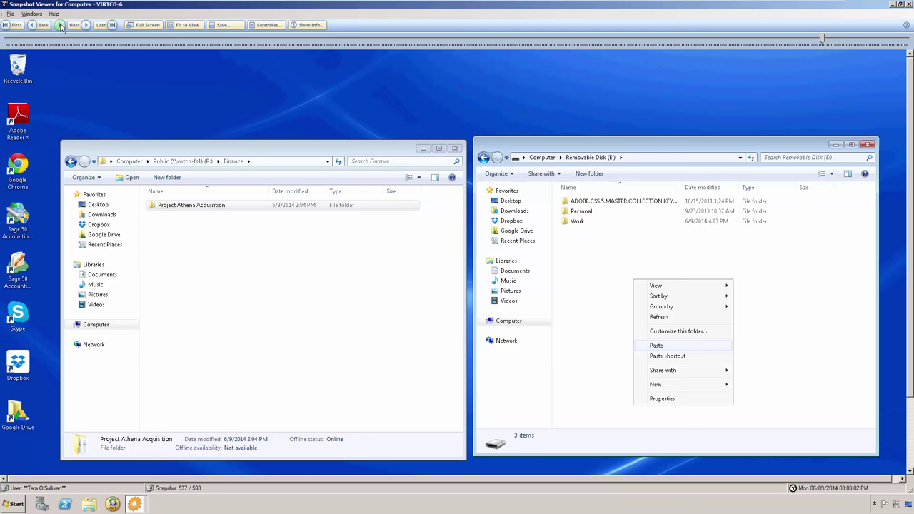
Step: Play briefly, then step forward past the drive removal to the Skype chat at snapshot 563
click(61, 25)
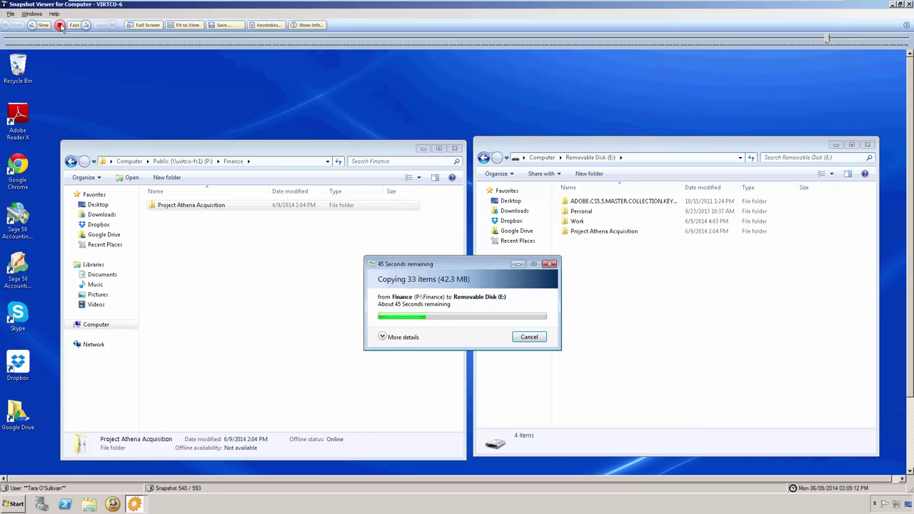
click(61, 25)
click(78, 25)
click(79, 25)
click(79, 25)
click(79, 25)
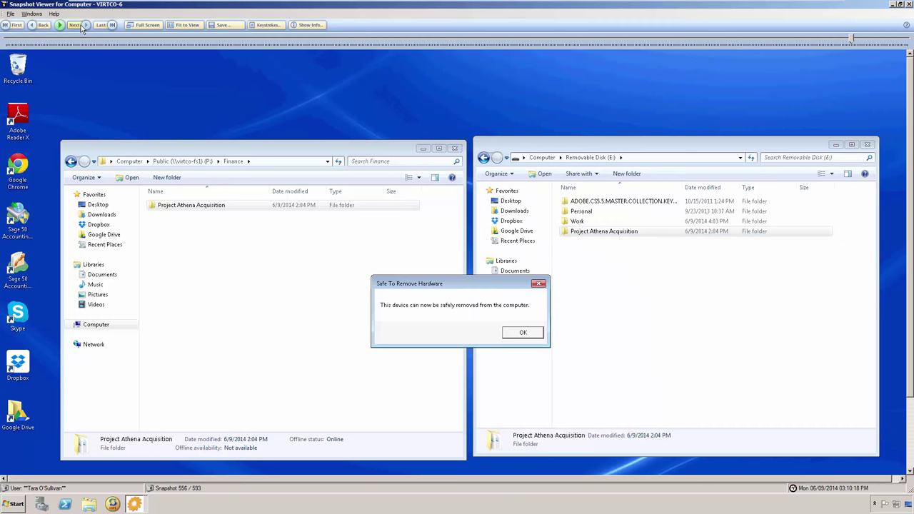
click(79, 25)
click(79, 25)
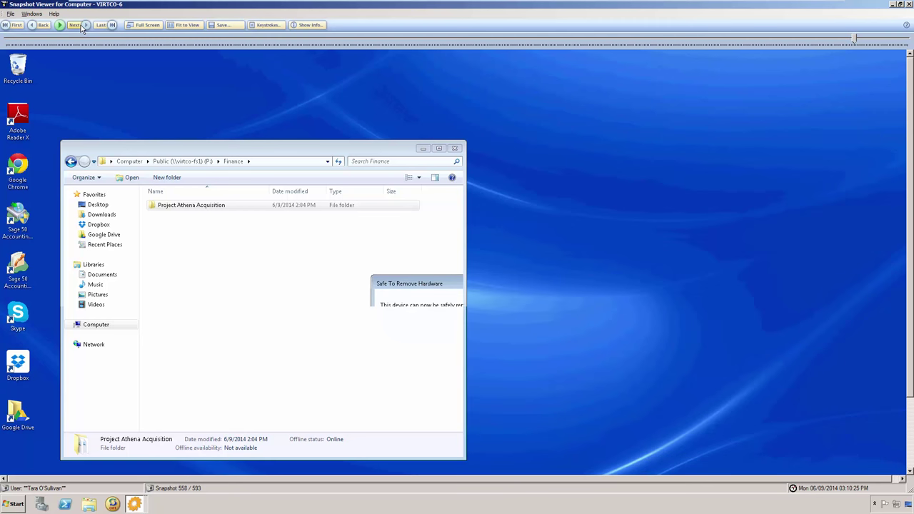
click(79, 25)
click(81, 27)
click(81, 26)
click(81, 27)
Step: Step forward through the sent Skype chat messages
click(81, 26)
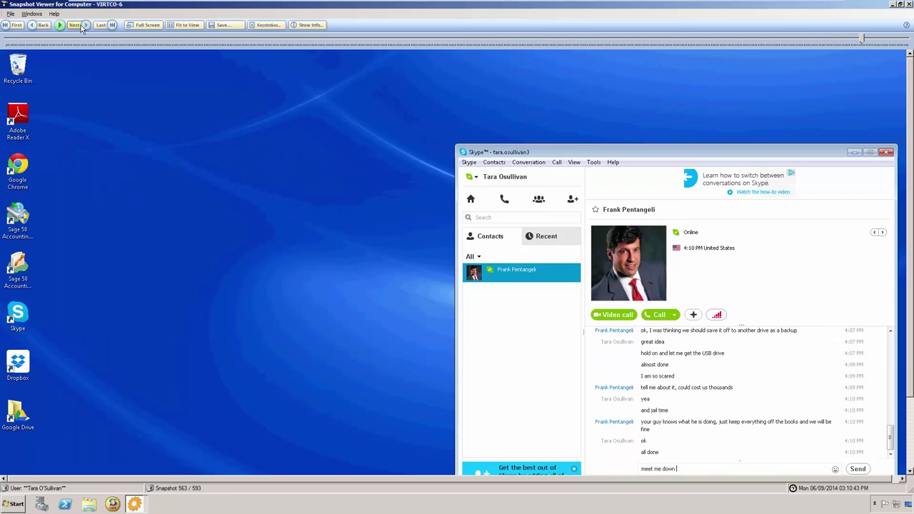
click(80, 26)
click(80, 26)
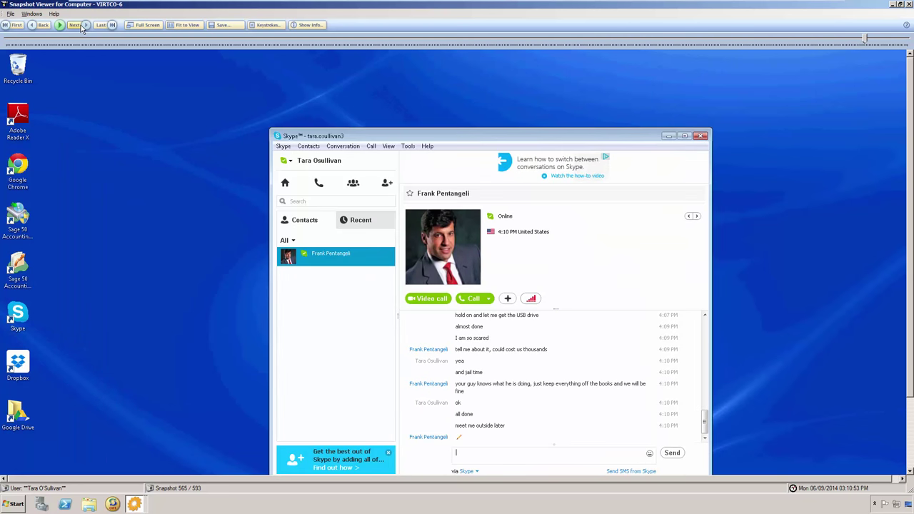
click(81, 27)
click(80, 26)
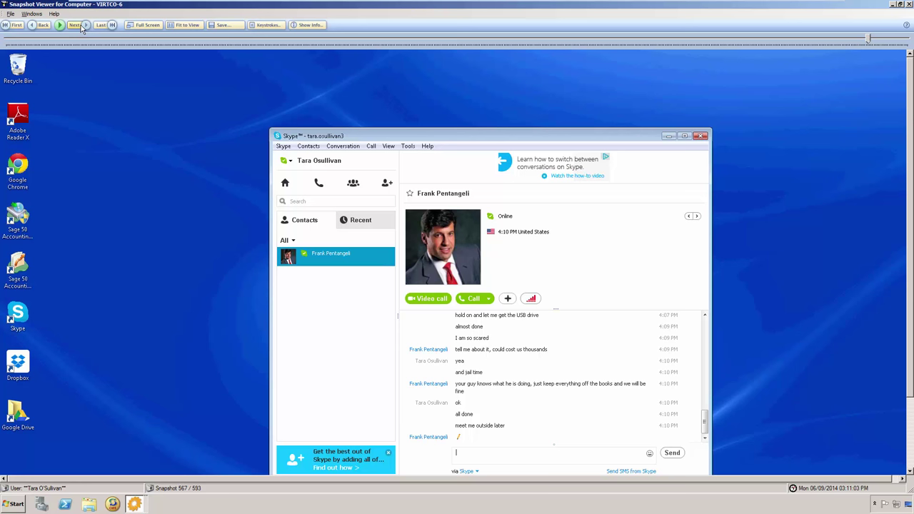
click(80, 26)
click(81, 27)
click(80, 26)
click(80, 26)
click(80, 26)
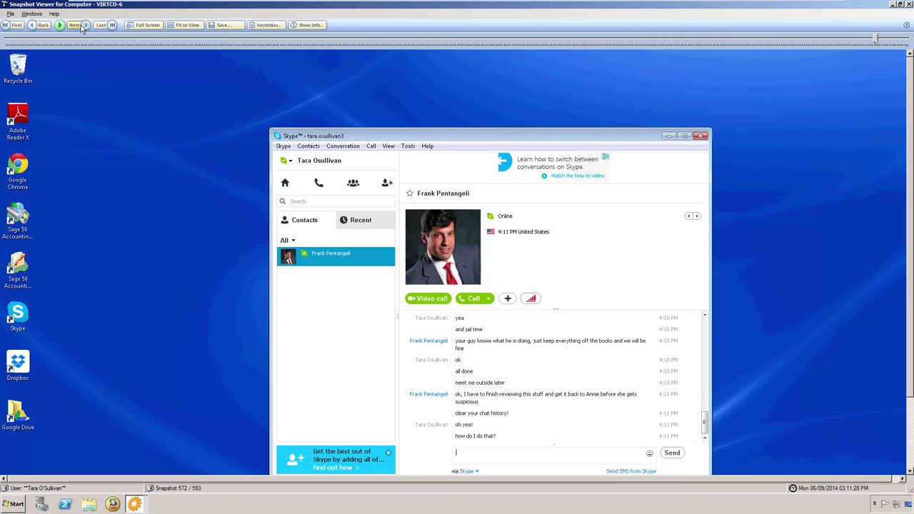
Step: Advance through the Skype Options and Delete history snapshots to the cleared chat at 583/593
click(80, 26)
click(80, 27)
click(81, 27)
click(80, 27)
click(81, 27)
click(80, 26)
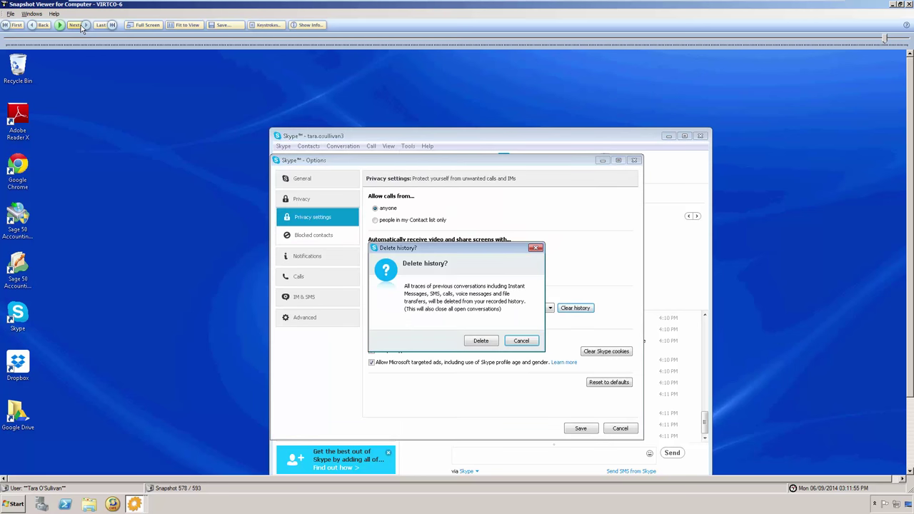
click(81, 26)
click(81, 27)
click(80, 27)
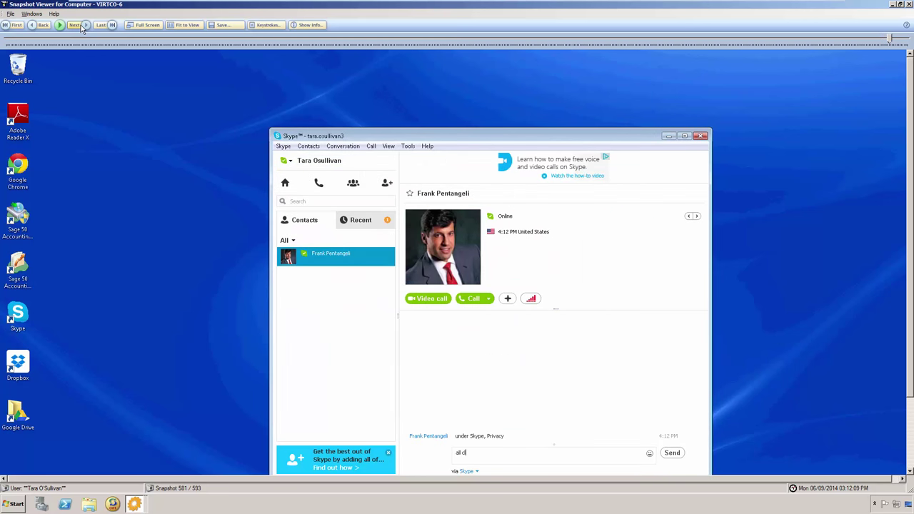
click(80, 27)
click(81, 26)
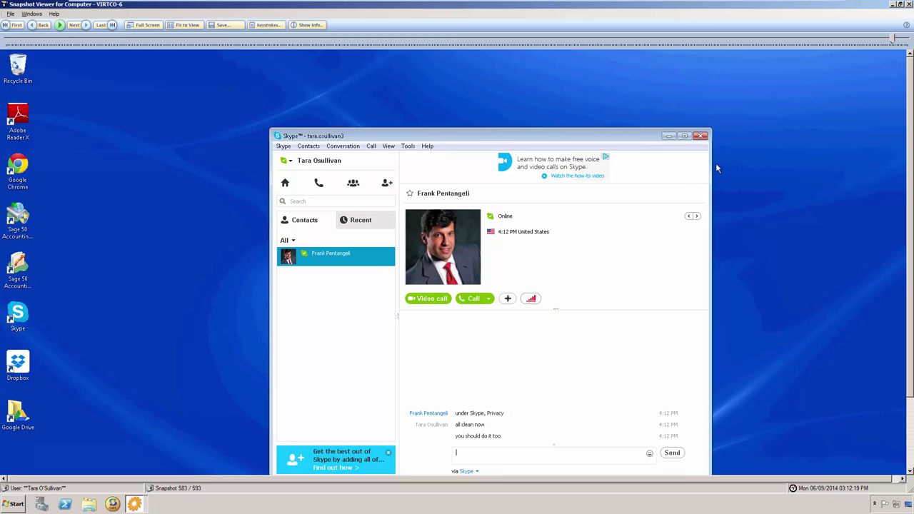
Step: Scroll down to reveal the taskbar and overlay the user, computer and capture-time info
scroll(907, 193, down, 3)
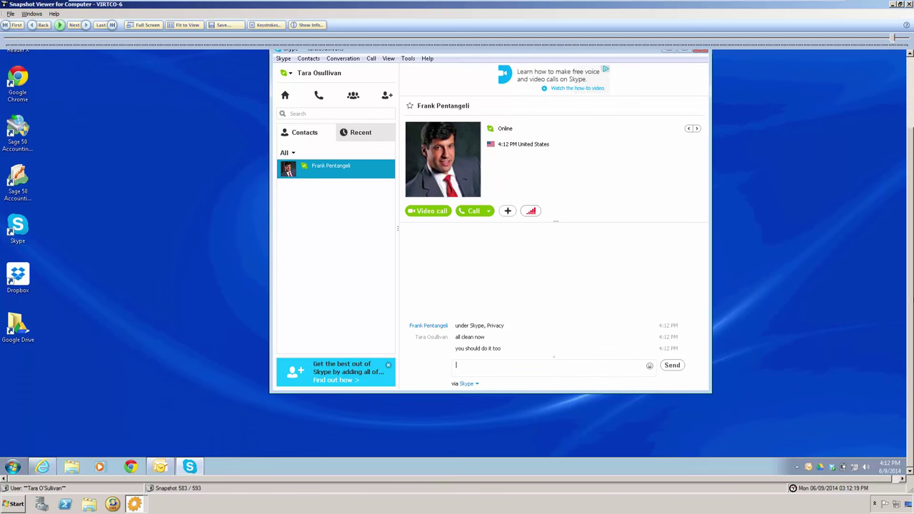
drag(828, 484, 889, 485)
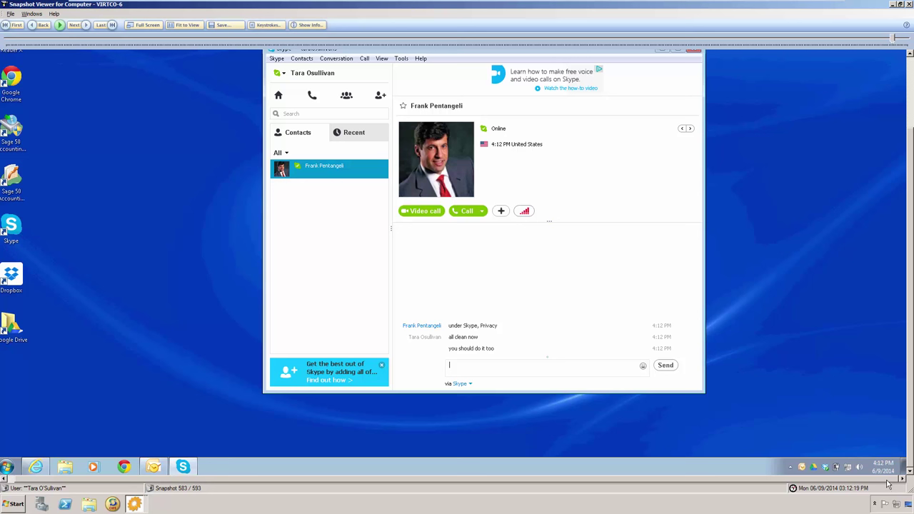
click(309, 26)
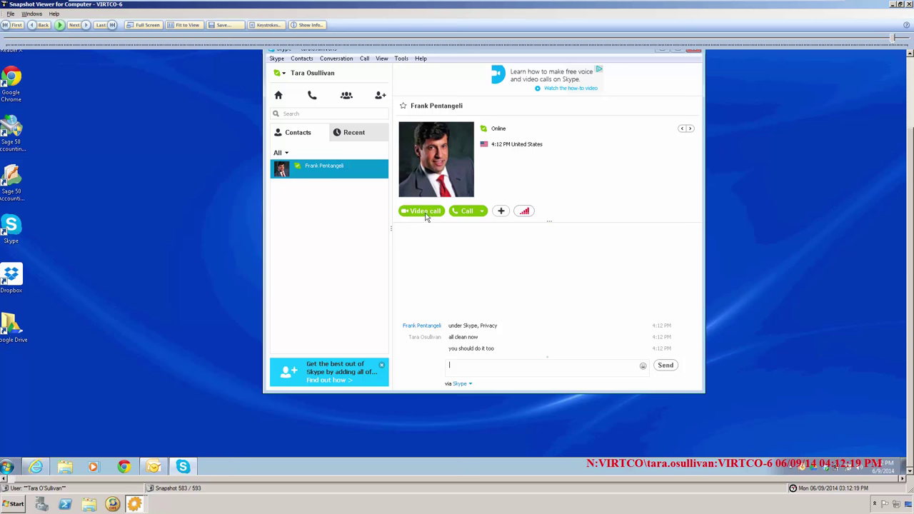
Step: Check the Save Snapshots options, keeping JPG for snapshot0118-583.jpg, then cancel without saving
click(224, 25)
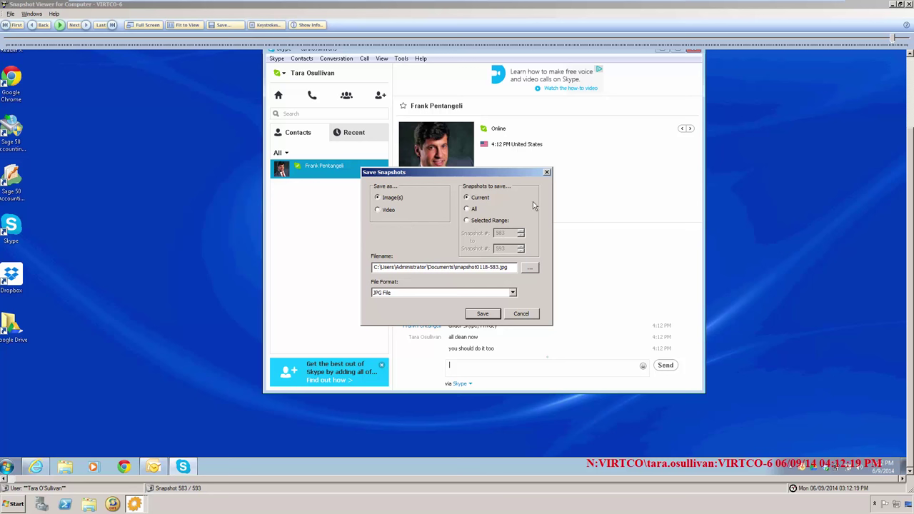
click(513, 294)
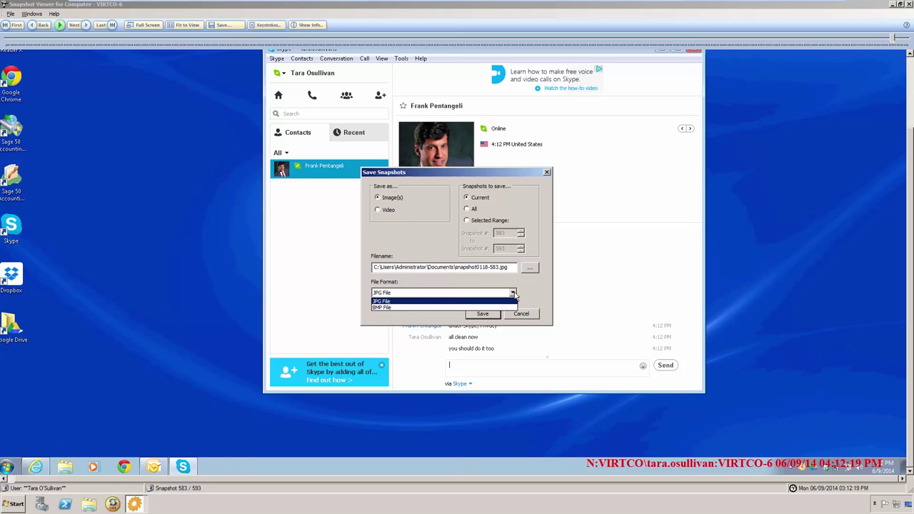
click(514, 294)
click(519, 316)
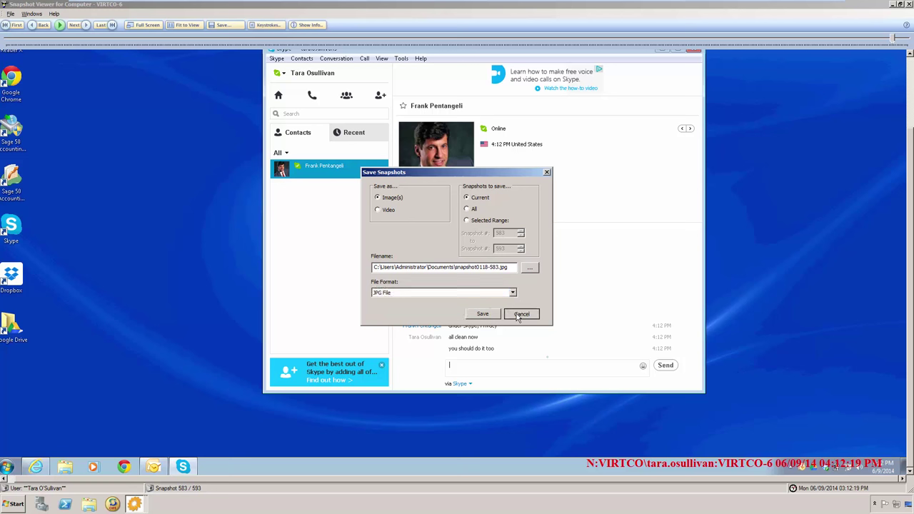
click(909, 5)
click(910, 5)
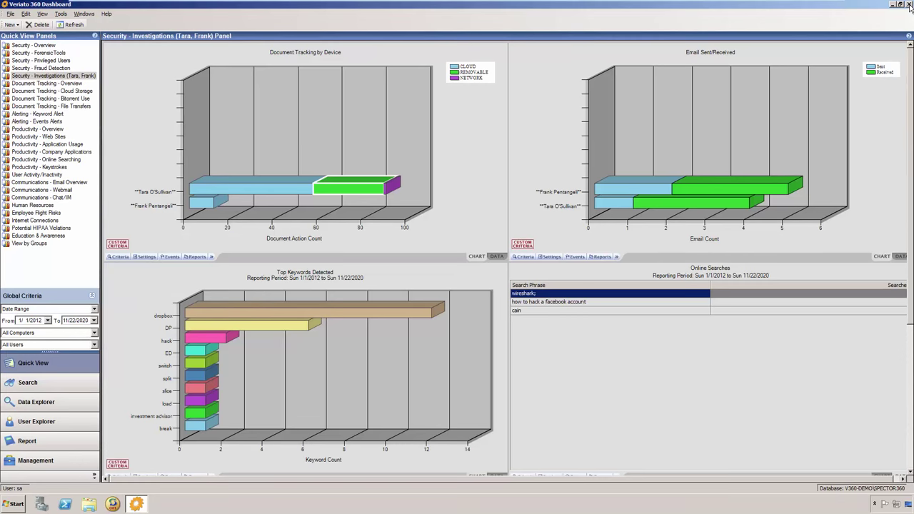
mouse_move(239, 193)
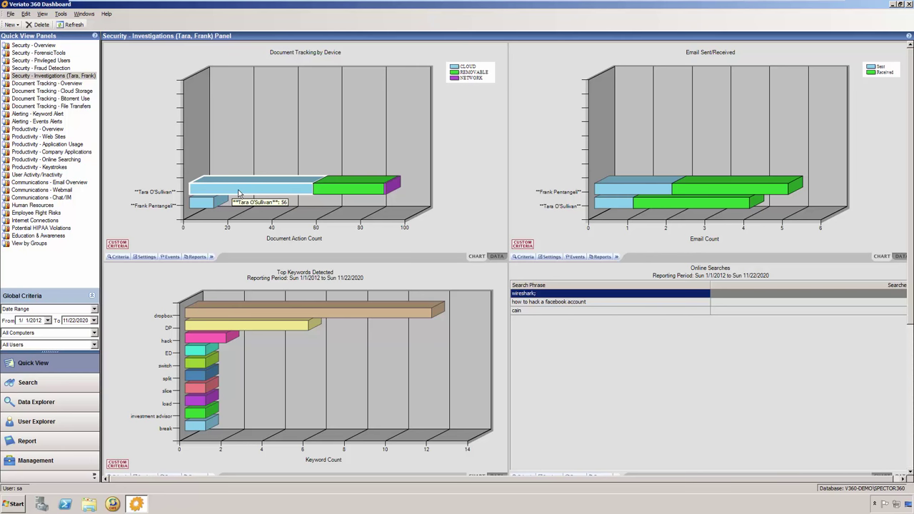
double_click(240, 193)
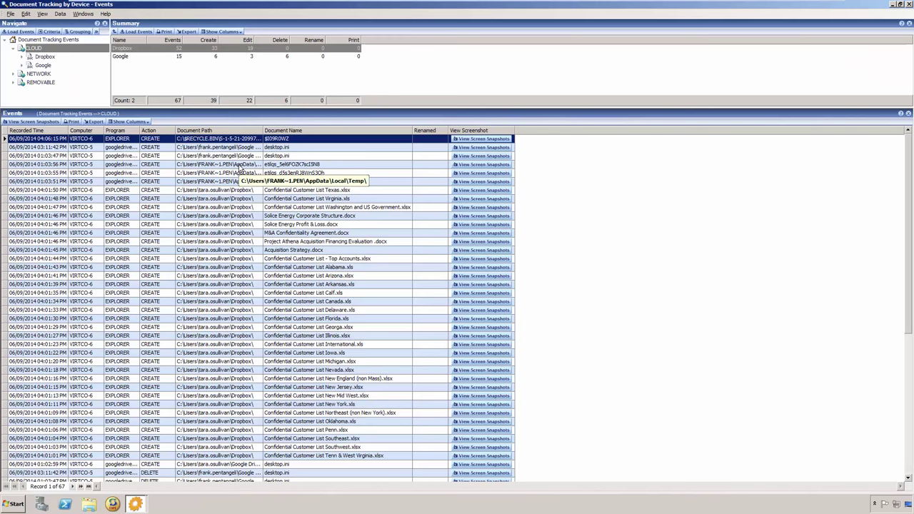
click(281, 191)
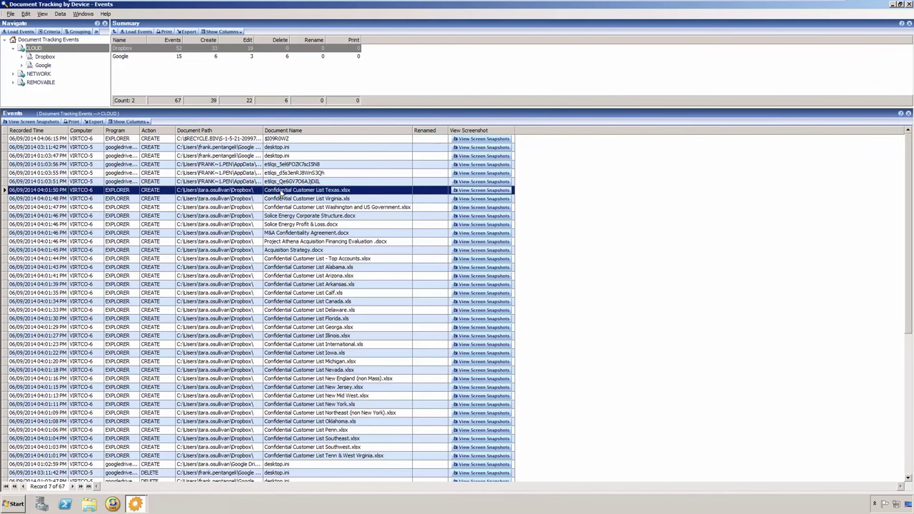
shift+click(284, 457)
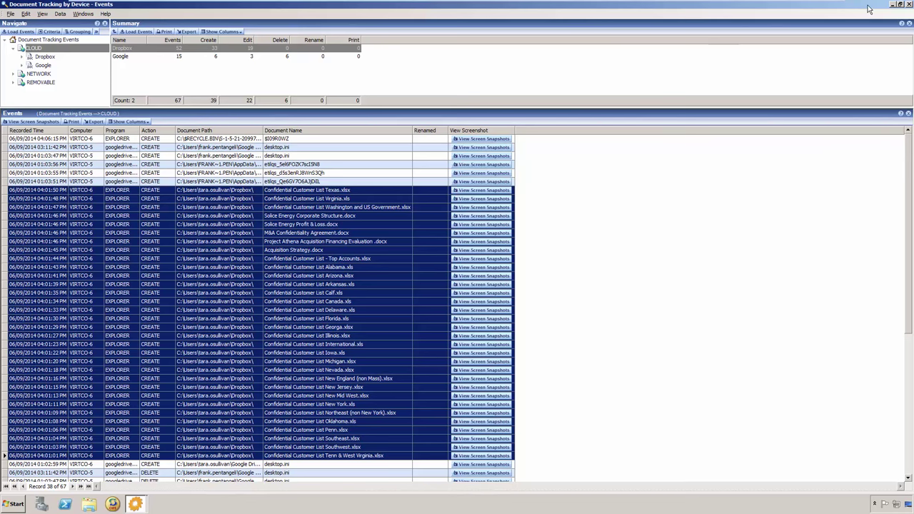
click(910, 5)
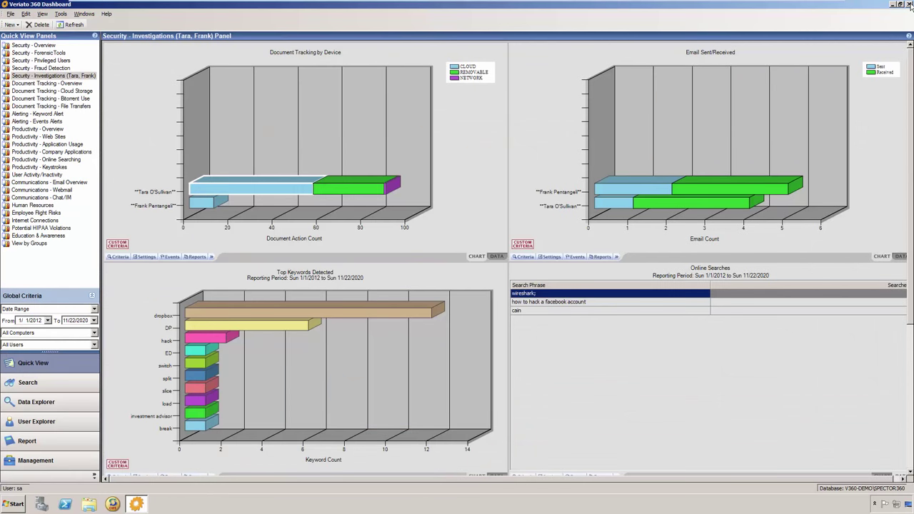
Step: Drill into sent emails and list the four .docx attachments of 'FW: Project Athena Docs'
double_click(624, 207)
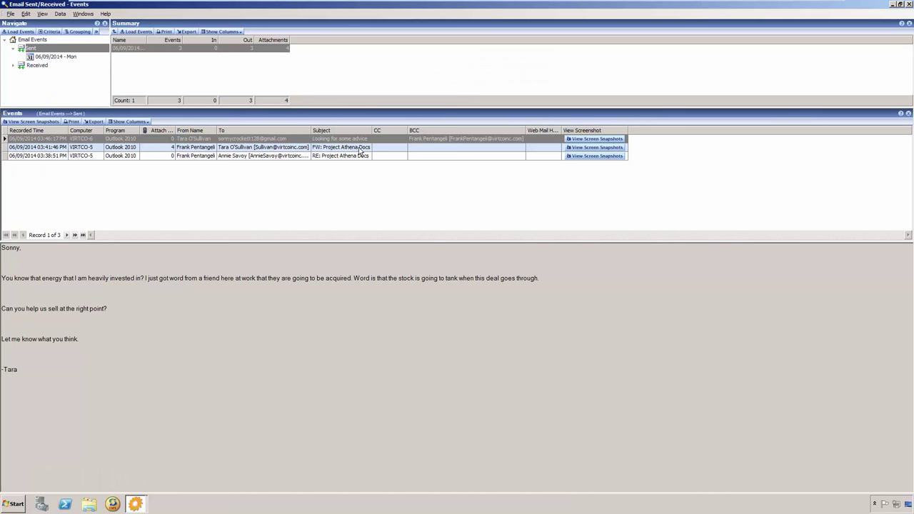
click(357, 148)
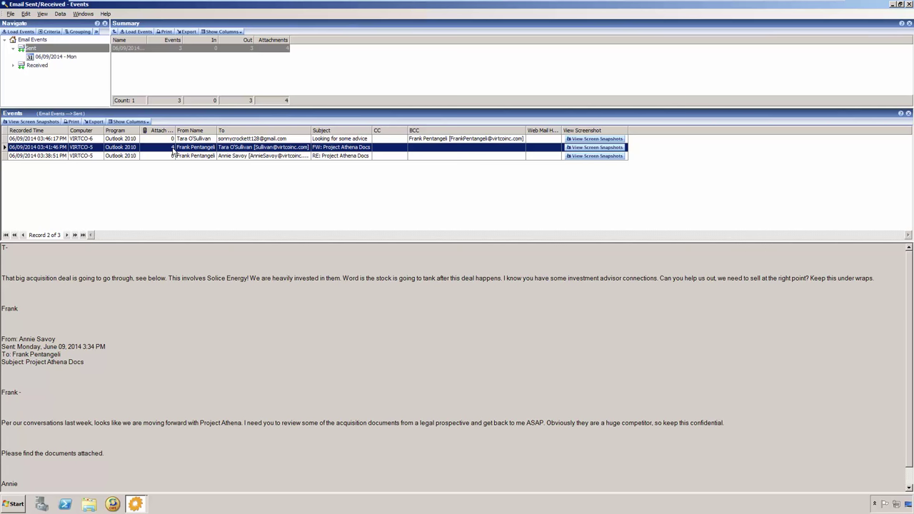
click(172, 149)
click(171, 148)
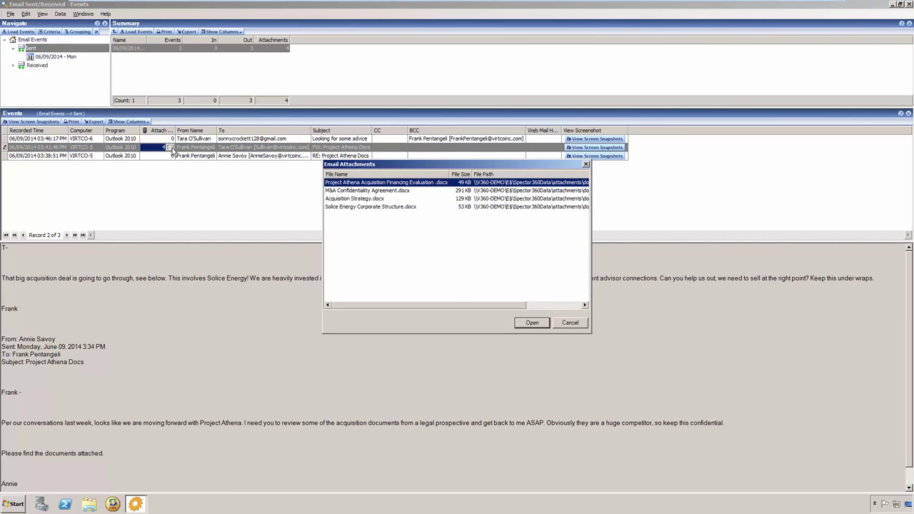
click(382, 191)
Step: Review the remaining attachments, highlight 'Solice Energy' in the email, then close the events window
click(380, 200)
click(381, 207)
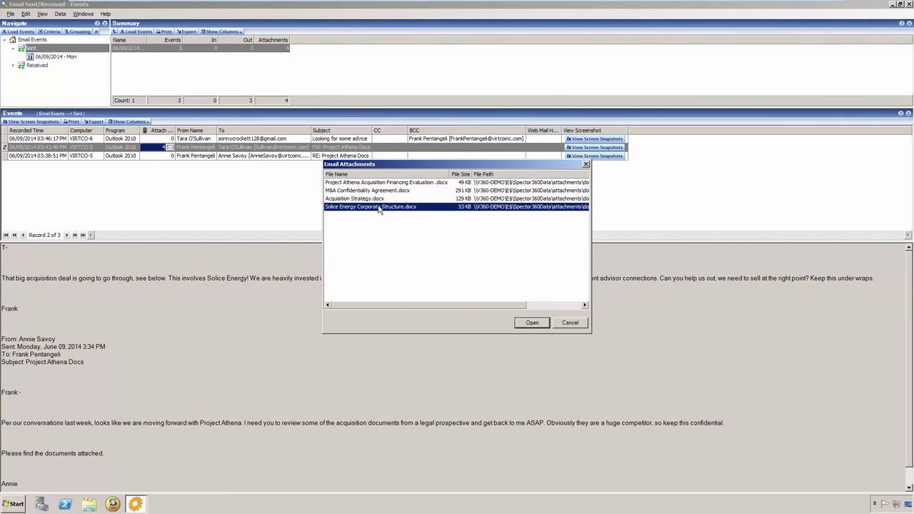
click(568, 323)
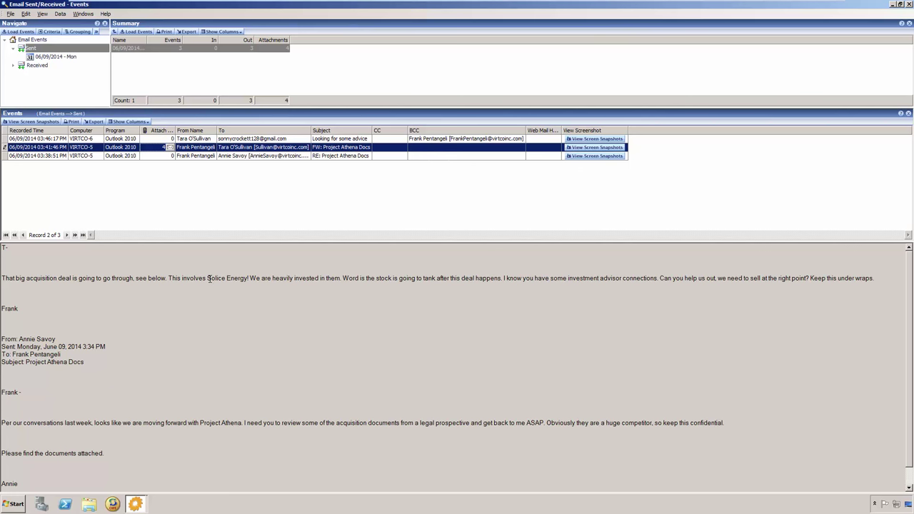
drag(208, 279, 248, 279)
key(ctrl+c)
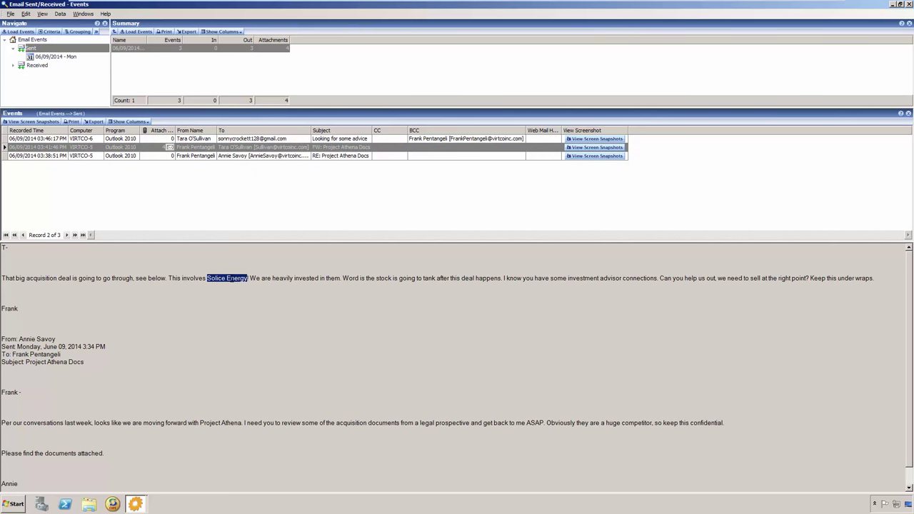
click(909, 4)
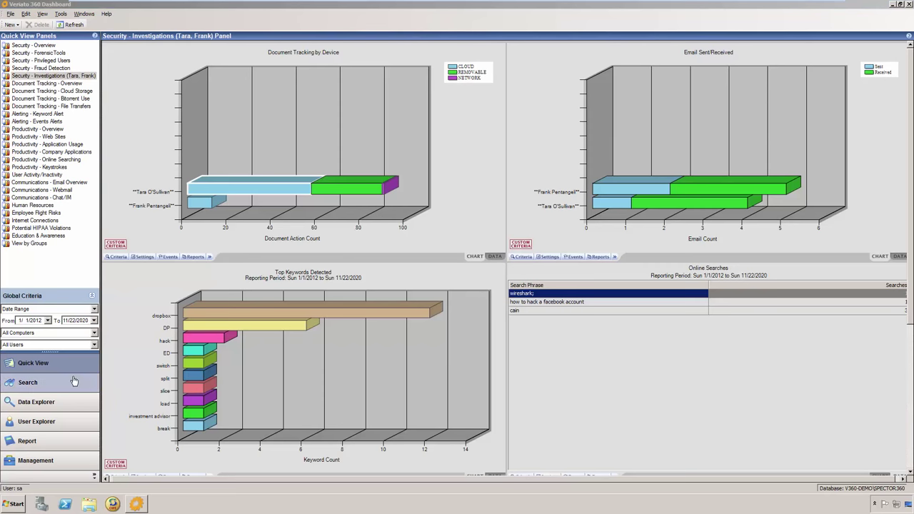
Step: Go to the Search page showing the keyword box and twelve unchecked activity types
click(51, 386)
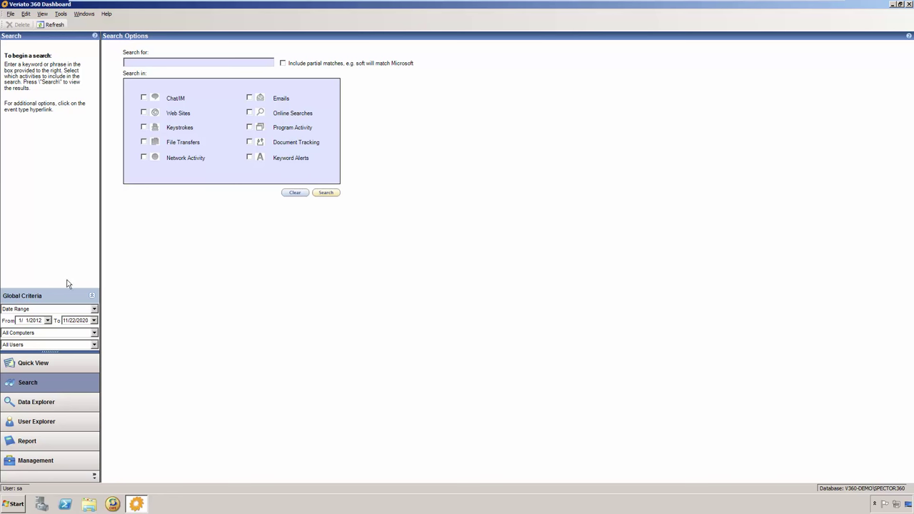
Step: Paste 'Solice Energy' as the search term and search email contents and attachment names
right_click(135, 62)
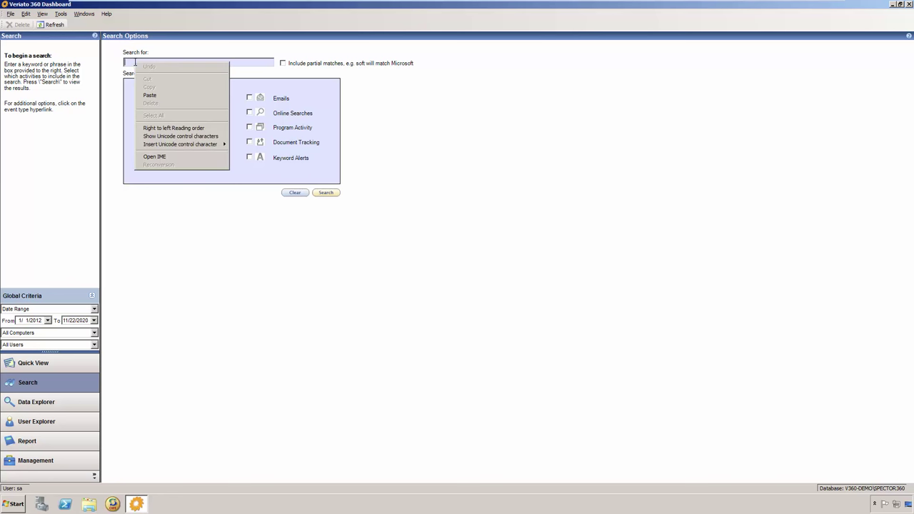
click(156, 95)
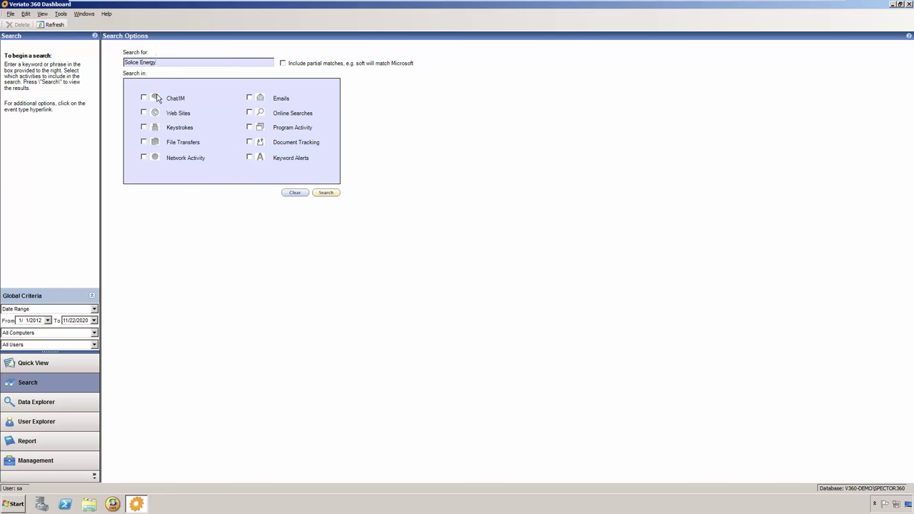
click(281, 98)
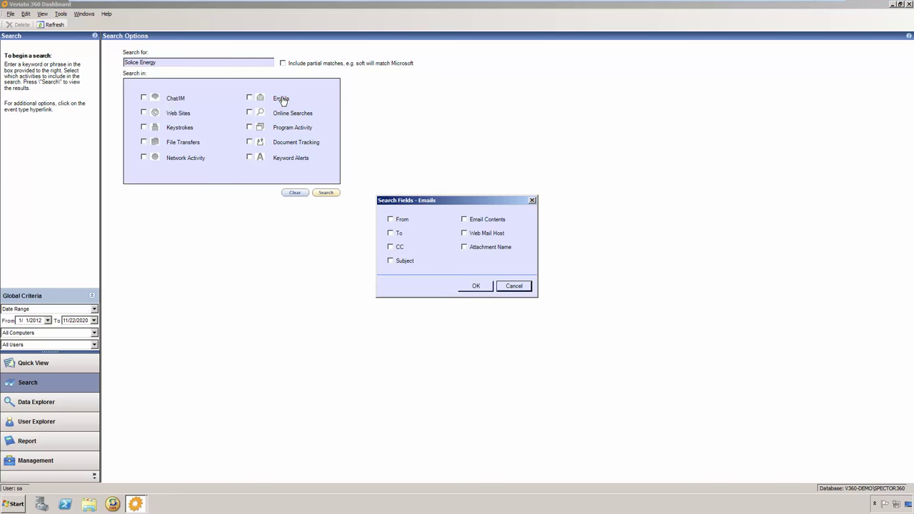
click(465, 220)
click(463, 248)
click(475, 286)
Step: Also search chat contents, keystrokes and document tracking names
click(176, 100)
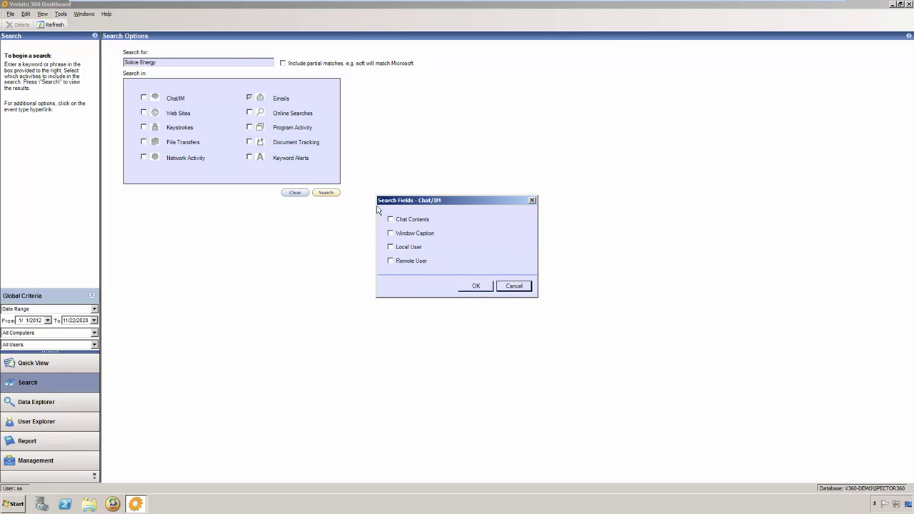
click(404, 221)
click(476, 285)
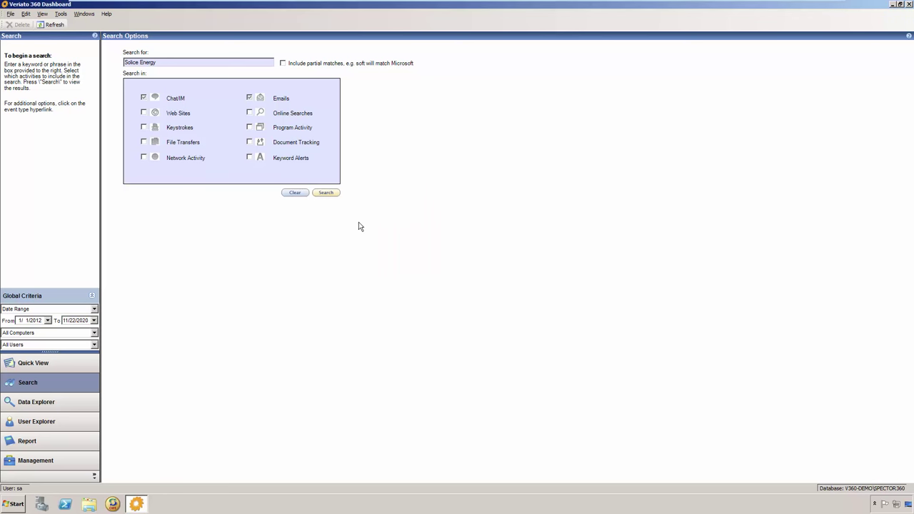
click(143, 126)
click(280, 143)
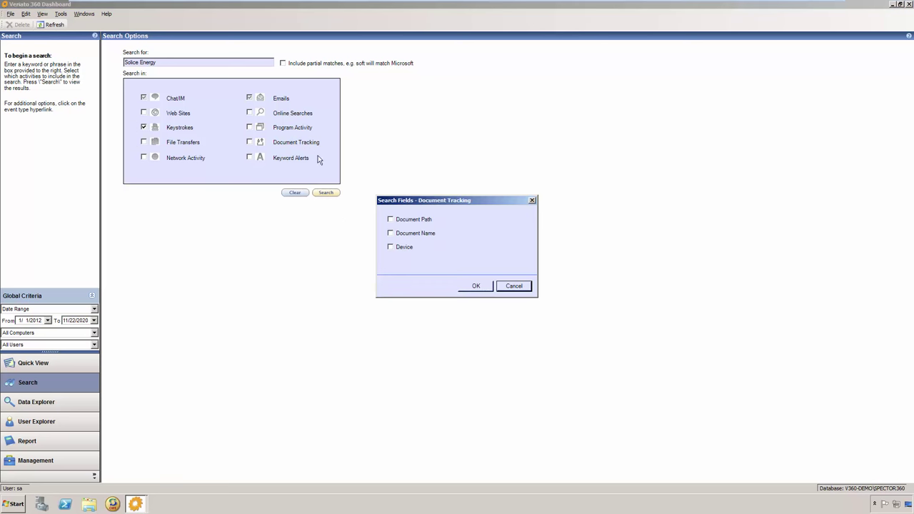
click(394, 234)
click(466, 286)
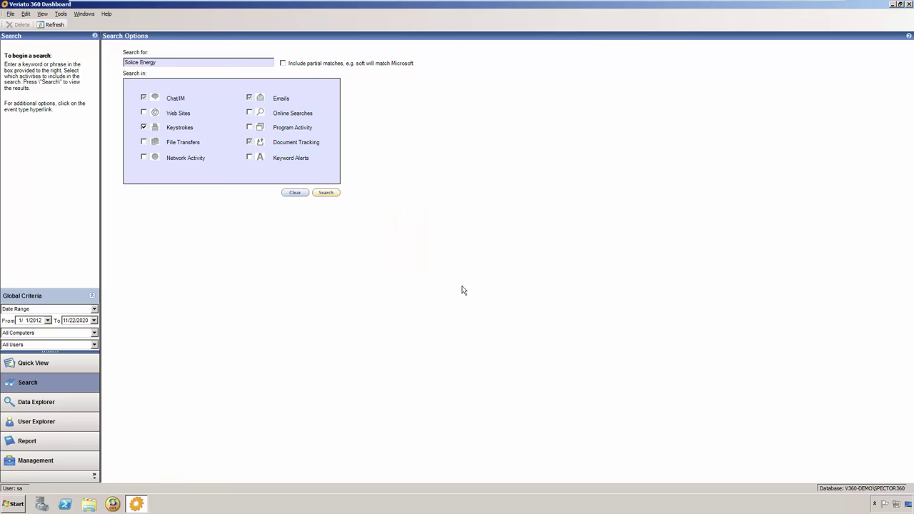
Step: Limit the search to the two investigated users, apply the criteria, and run it
click(93, 344)
click(71, 354)
click(541, 172)
click(494, 229)
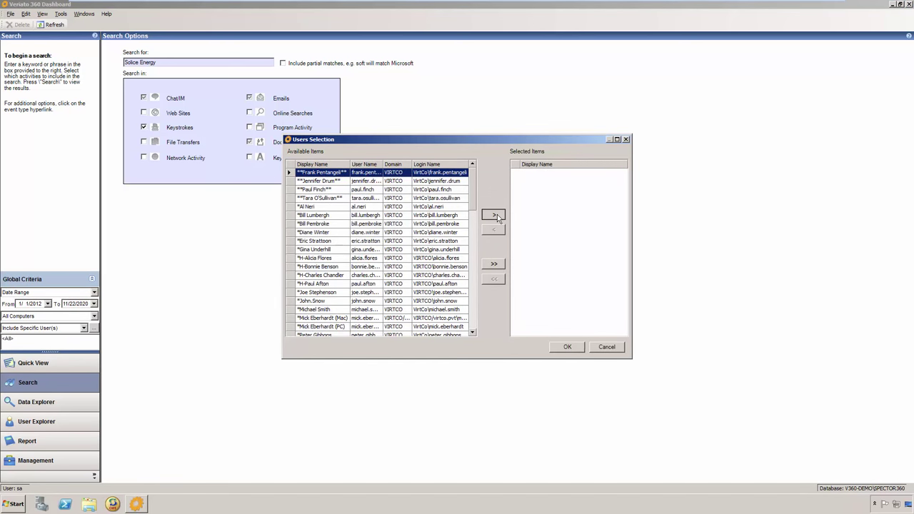
click(494, 215)
click(330, 189)
click(494, 215)
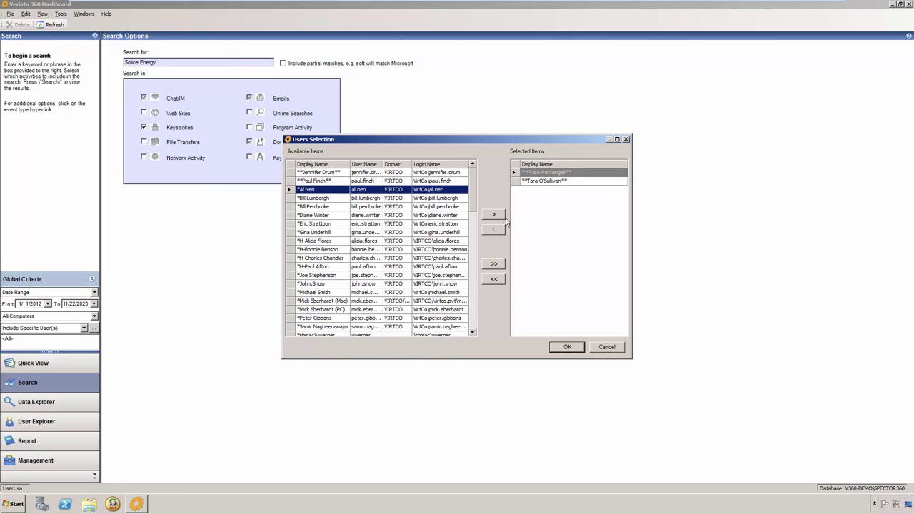
click(561, 349)
click(35, 345)
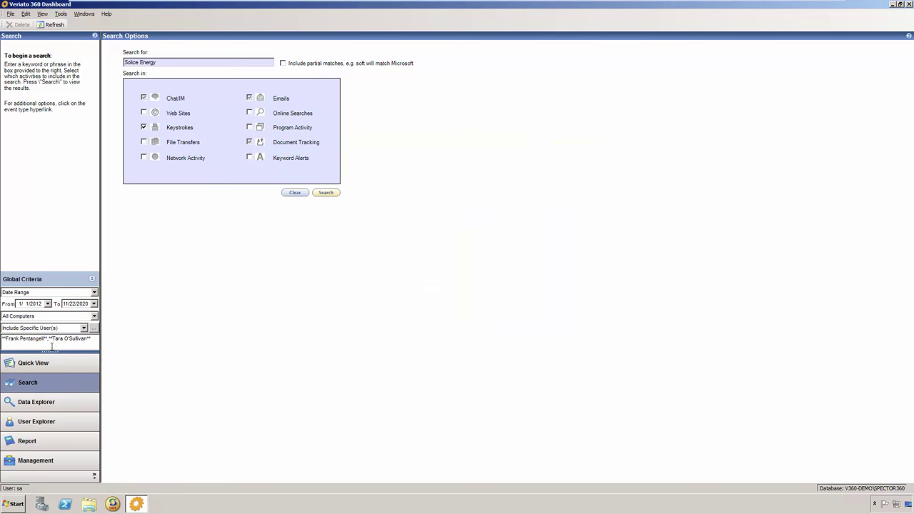
click(332, 193)
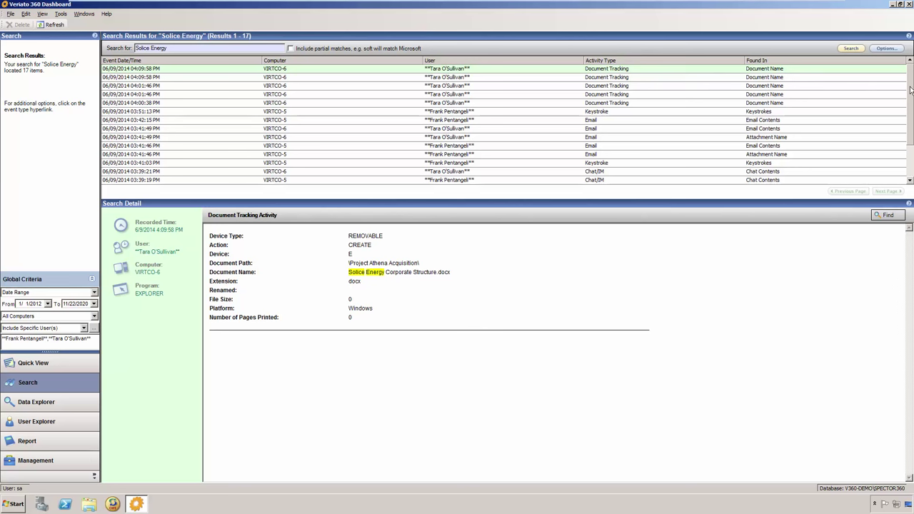
Step: Scroll the 17 results and show the 3:39:21 PM Skype chat transcript mentioning the Solice Energy NDA
drag(910, 89, 911, 114)
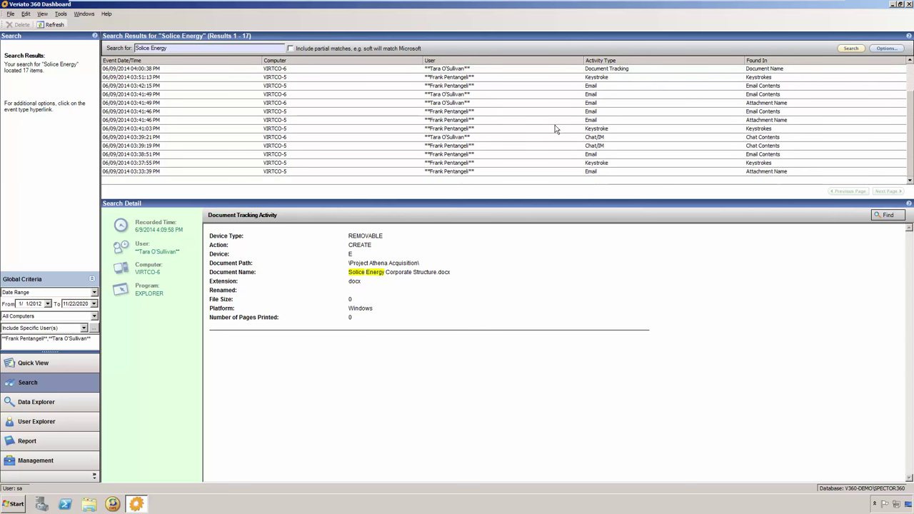
click(486, 138)
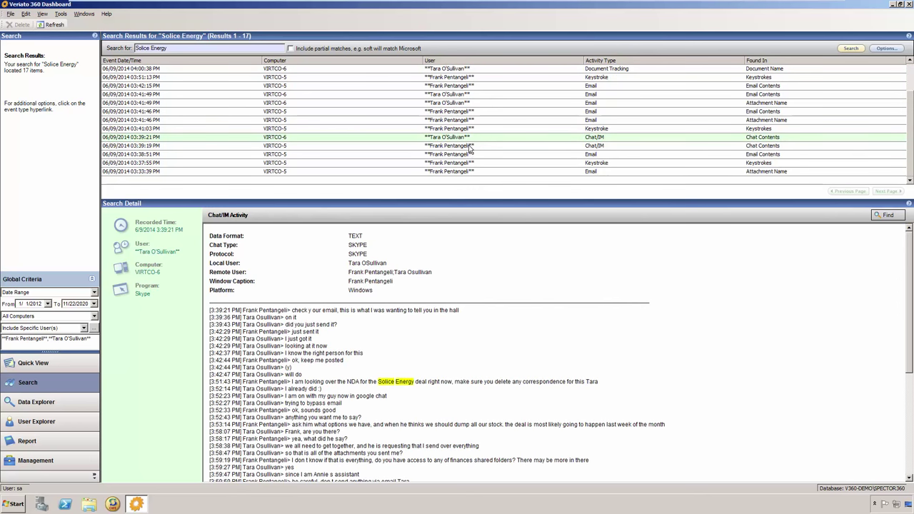
Step: Select the 3:39:19 PM chat record and go to its snapshots (VIRTCO-5, snapshot 117 of 495)
click(469, 148)
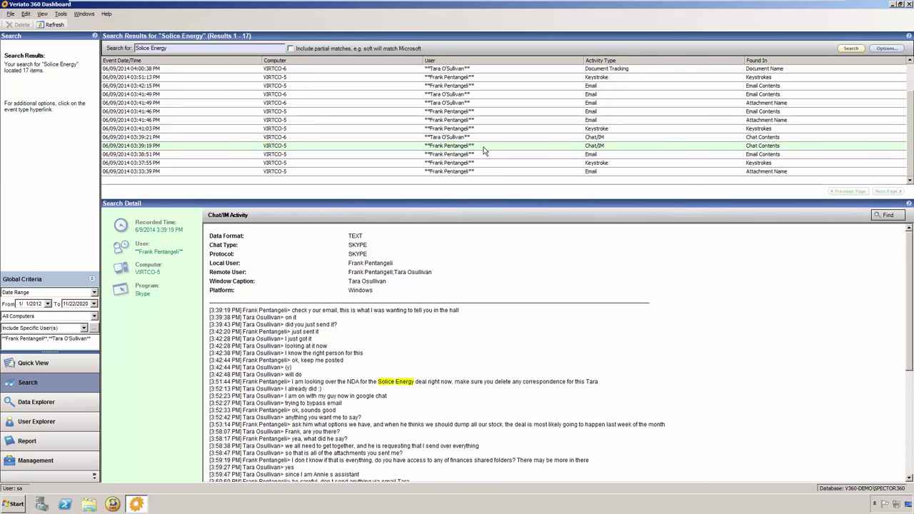
right_click(483, 151)
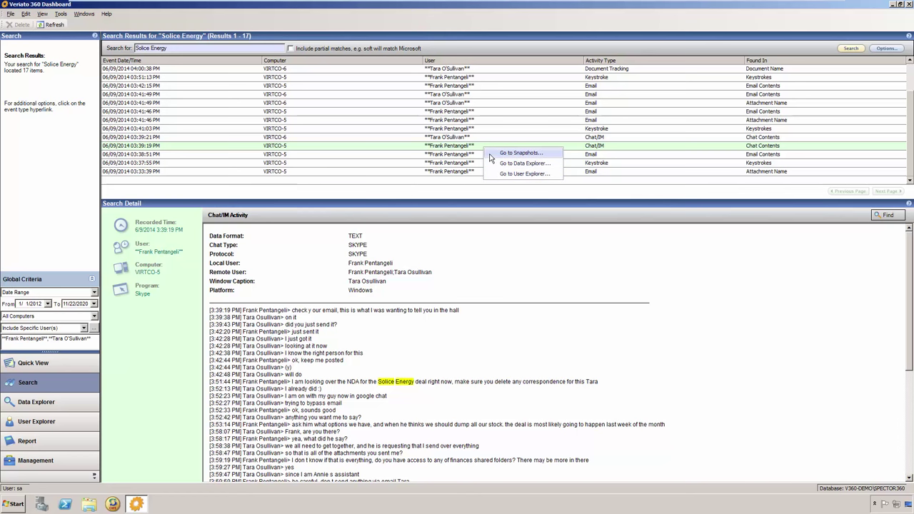
click(520, 153)
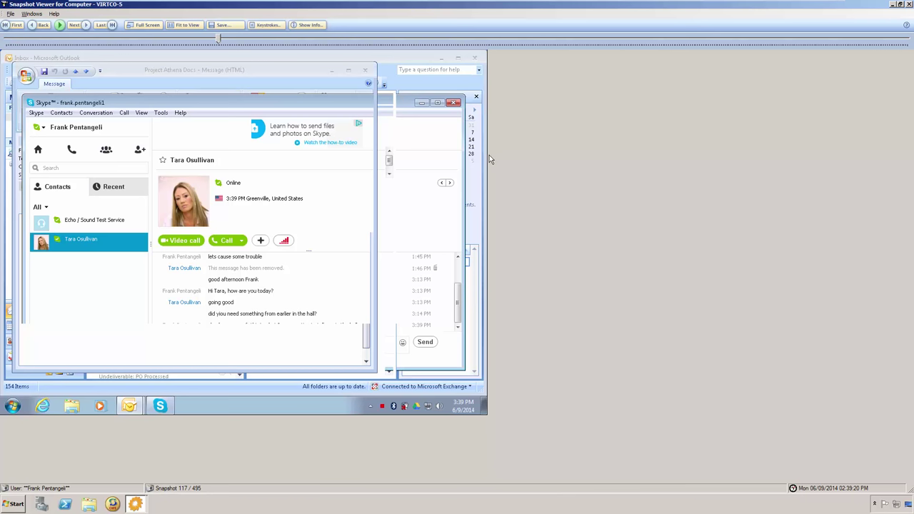
Step: Advance through the Project Athena email snapshots until Solice Energy is typed, then close the viewer
click(60, 25)
click(59, 26)
click(74, 26)
click(74, 27)
click(74, 26)
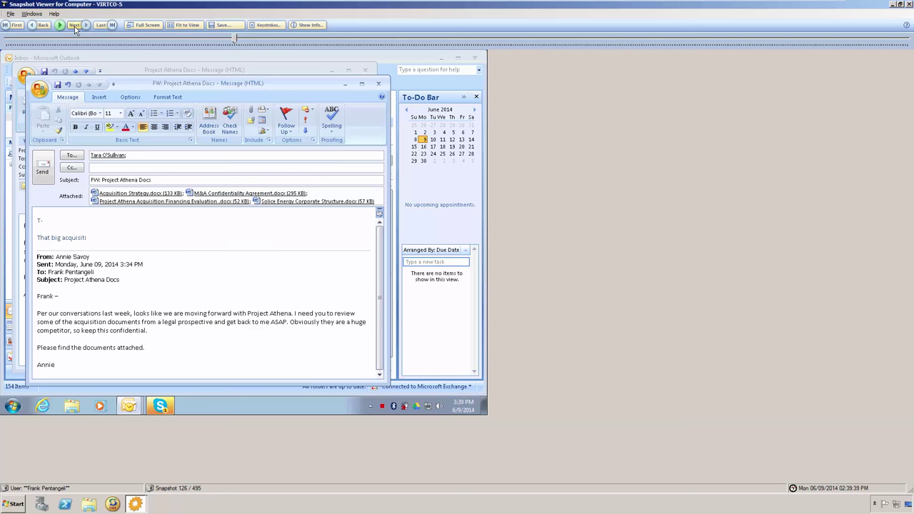
click(74, 27)
click(74, 27)
click(74, 26)
click(74, 26)
click(74, 27)
click(74, 27)
click(74, 27)
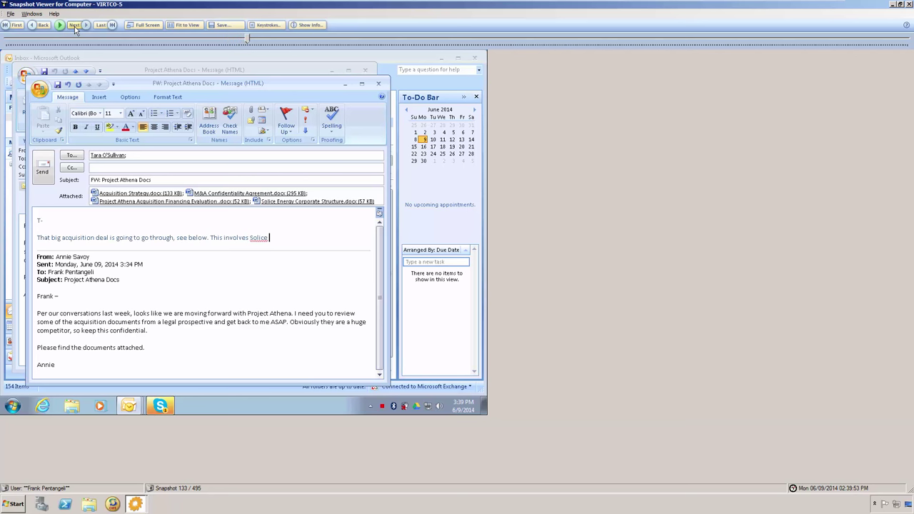
click(74, 27)
click(74, 27)
click(75, 26)
click(74, 27)
click(75, 27)
click(909, 4)
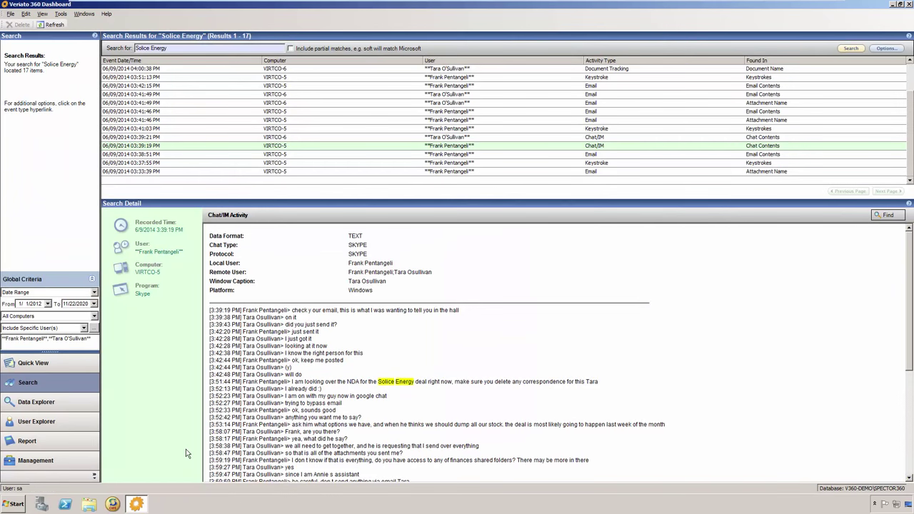
Step: Query Data Explorer's Keystroke Events with 'Solice Energy' as the search term
click(83, 412)
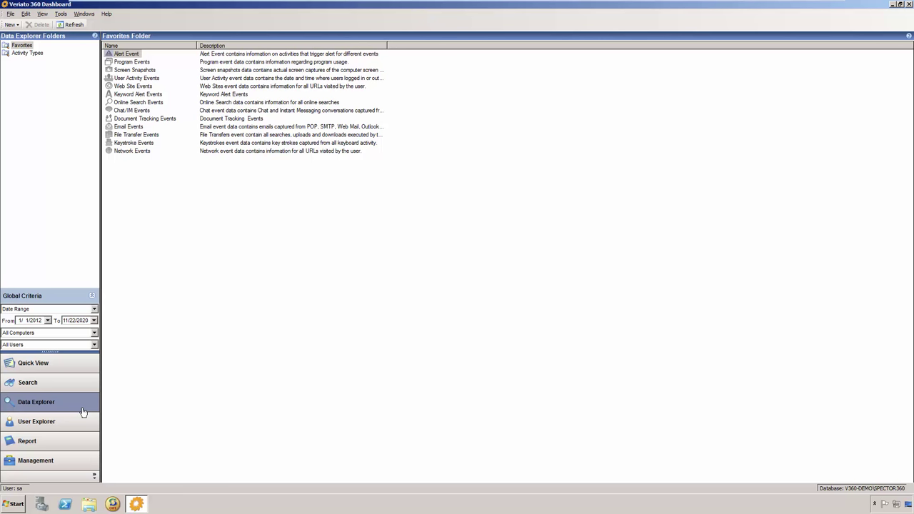
click(153, 144)
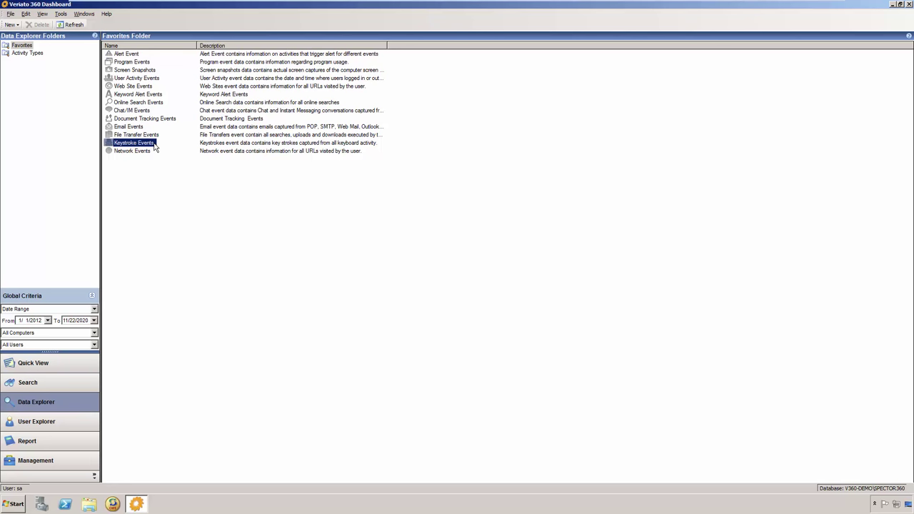
double_click(154, 145)
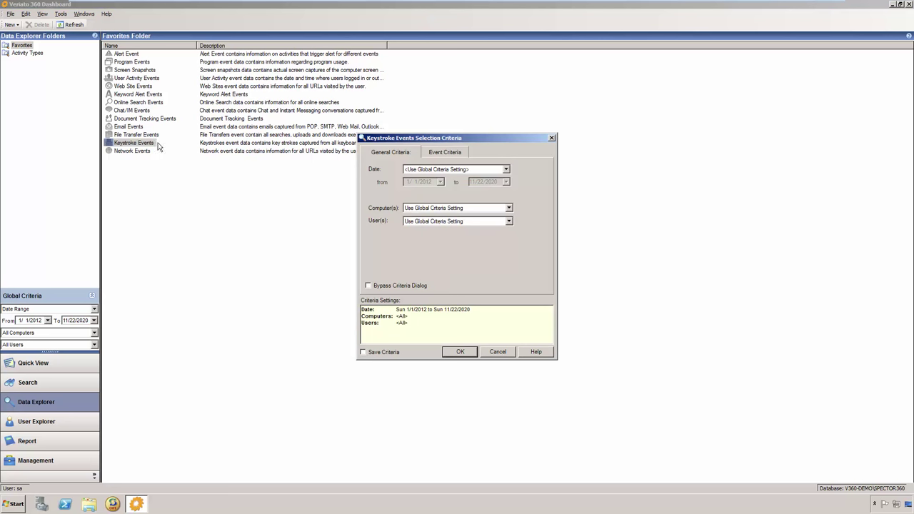
click(440, 152)
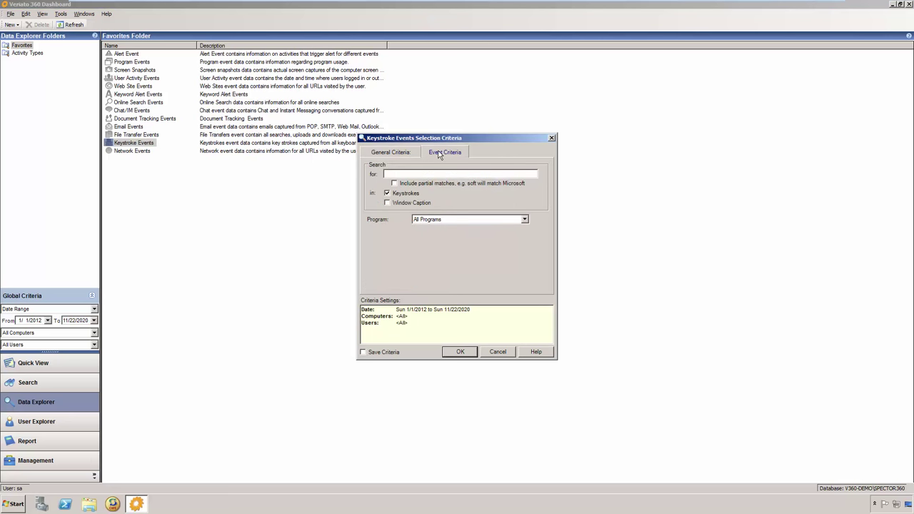
right_click(391, 172)
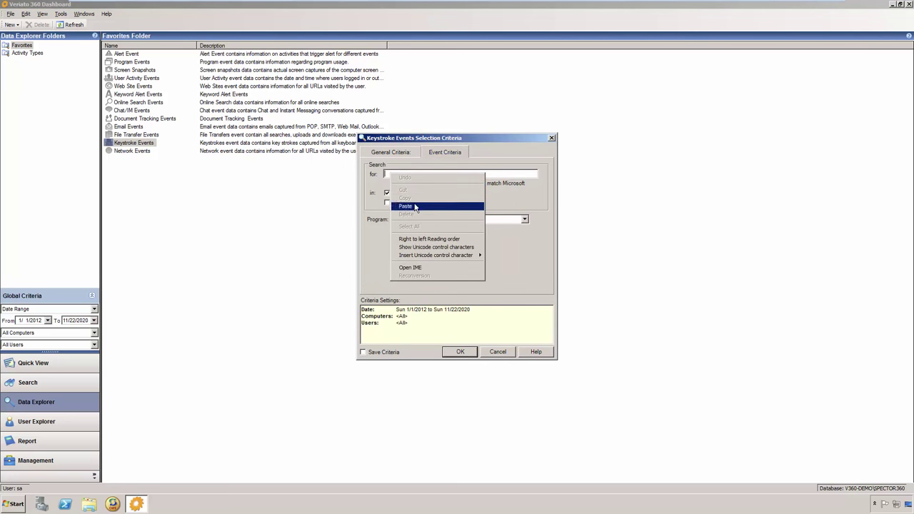
click(415, 207)
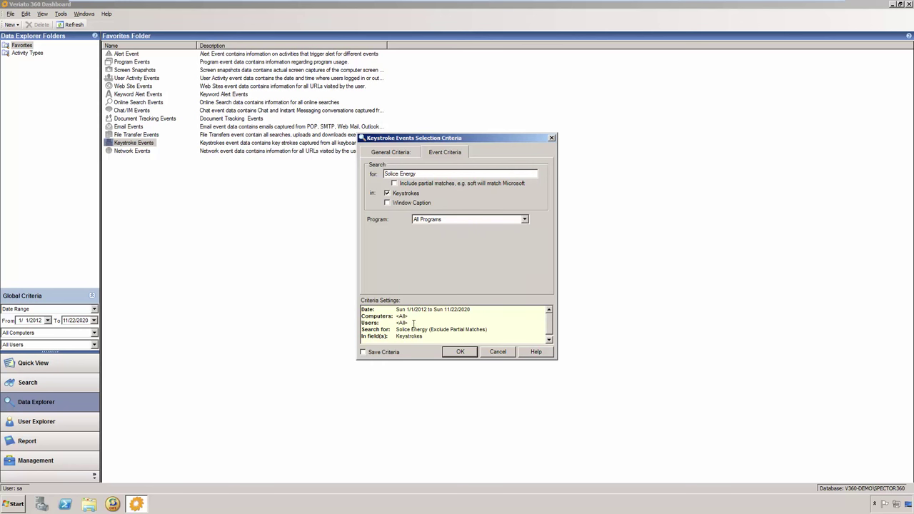
click(458, 357)
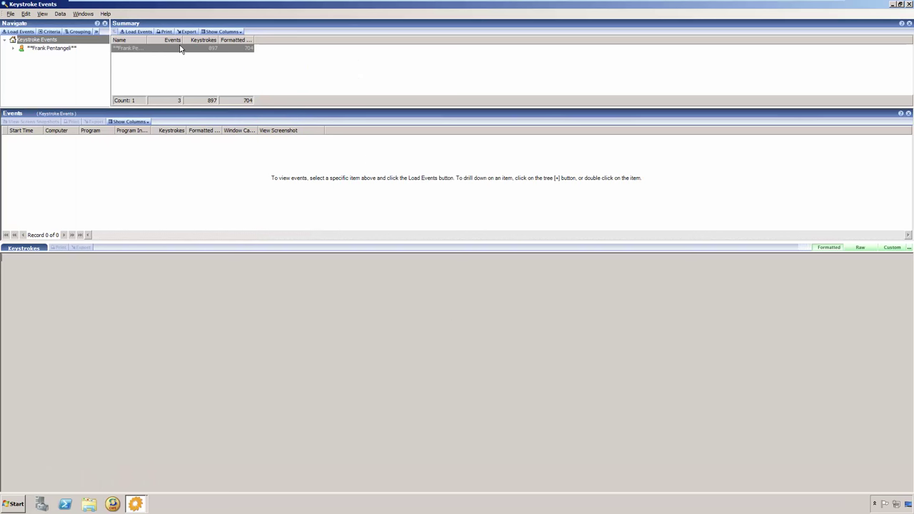
Step: Load the 3 matching keystroke events, highlight 'Solice Energy', and close the window
click(142, 33)
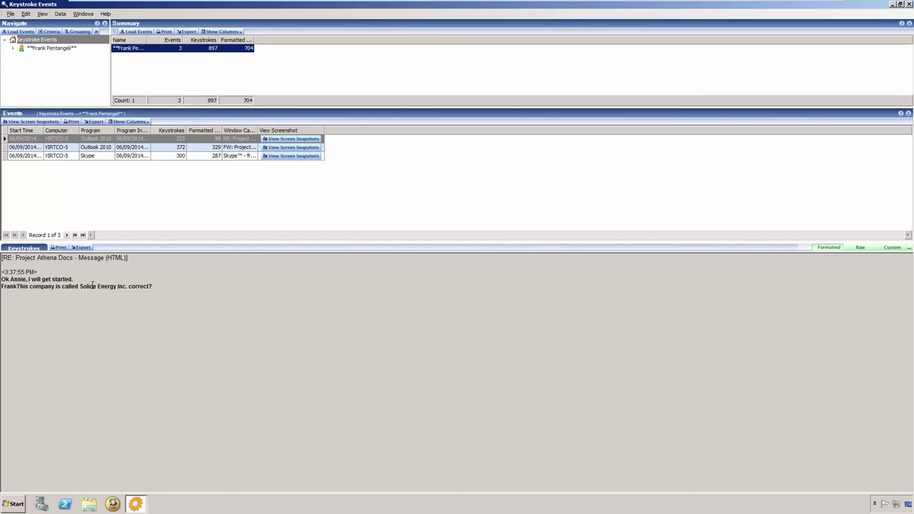
drag(81, 286, 112, 287)
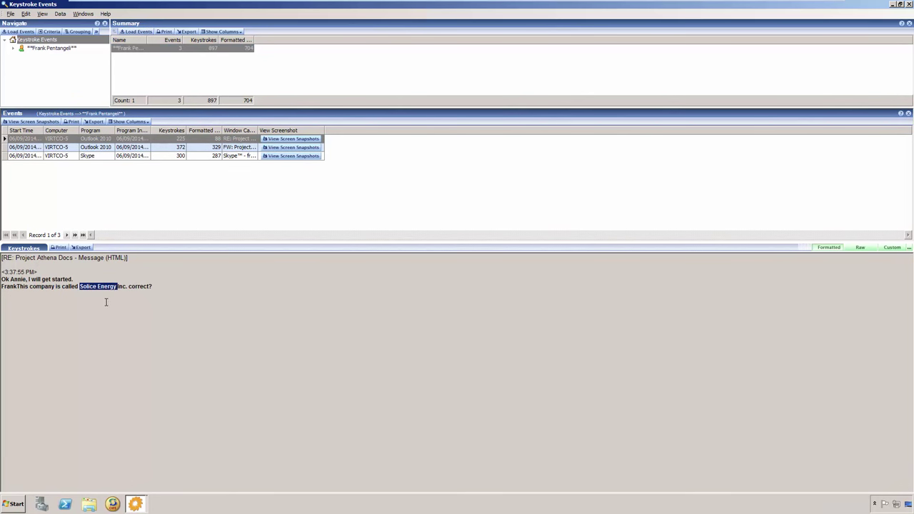
click(909, 4)
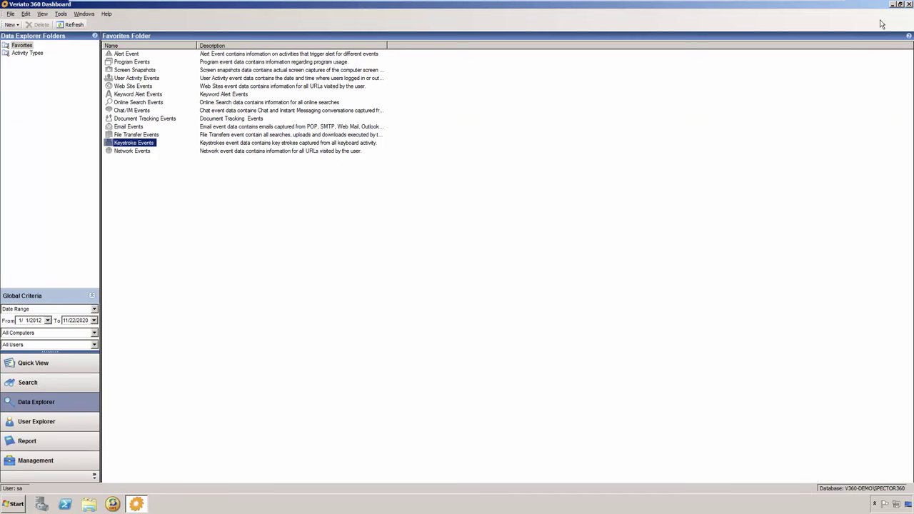
Step: Open a user's activity events from User Explorer's All Users list with default criteria
click(64, 424)
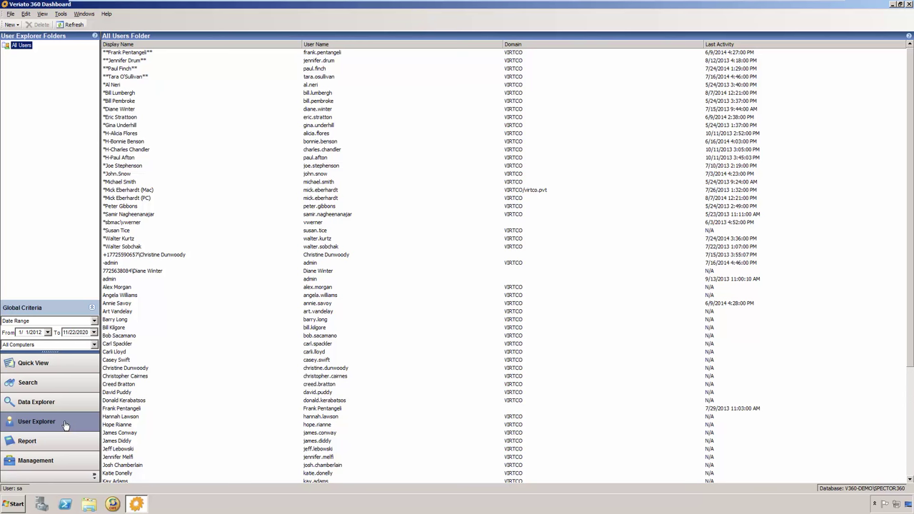
click(162, 76)
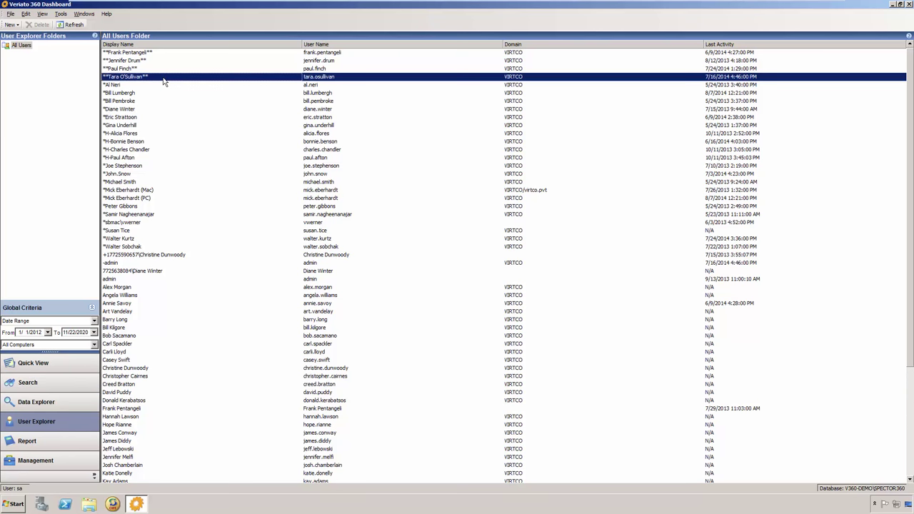
double_click(162, 78)
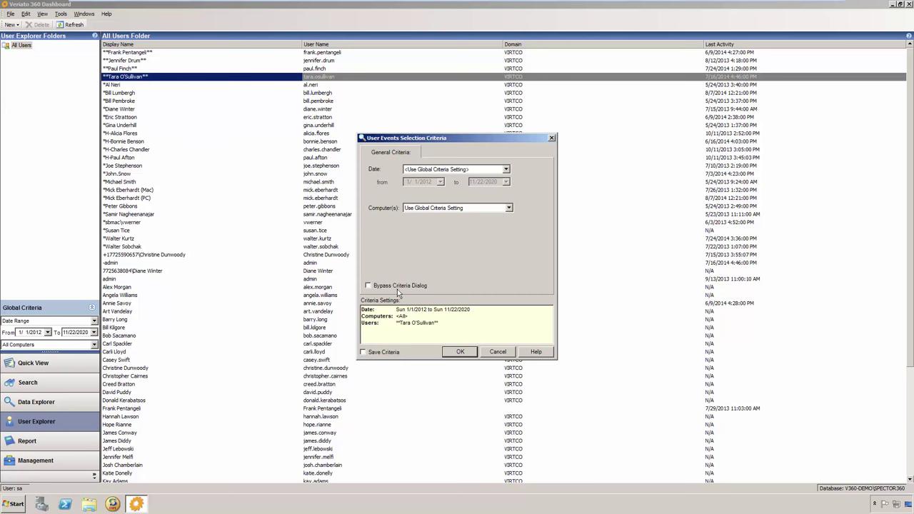
click(460, 352)
Step: Review the user's web sites, emails, chats, programs, searches and keystrokes, then close the window
click(67, 32)
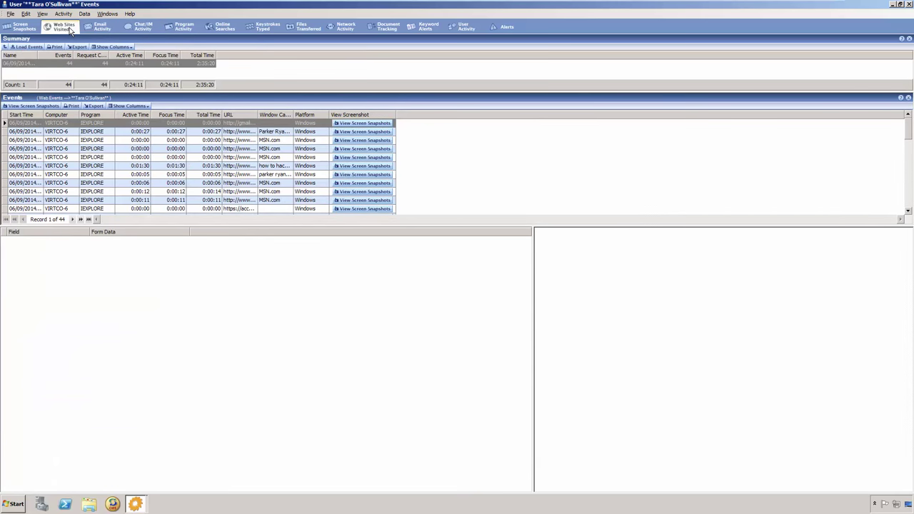
click(114, 33)
click(154, 30)
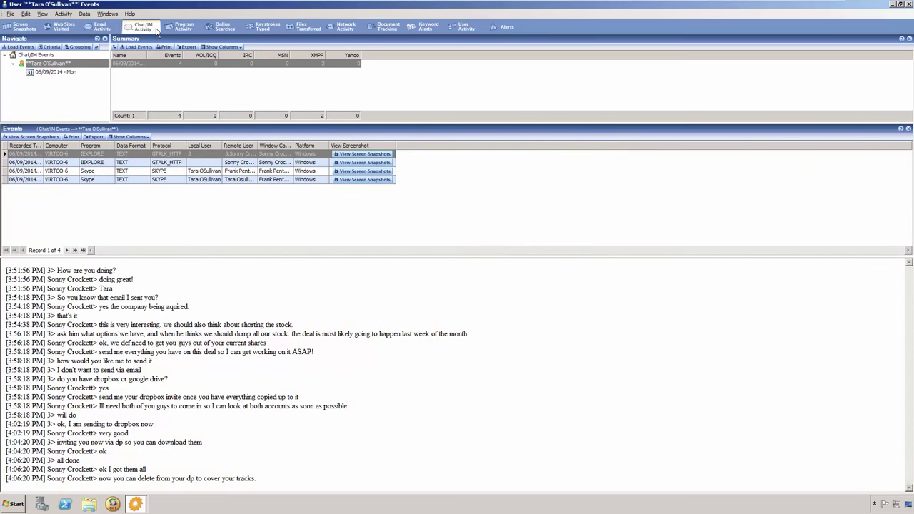
click(195, 30)
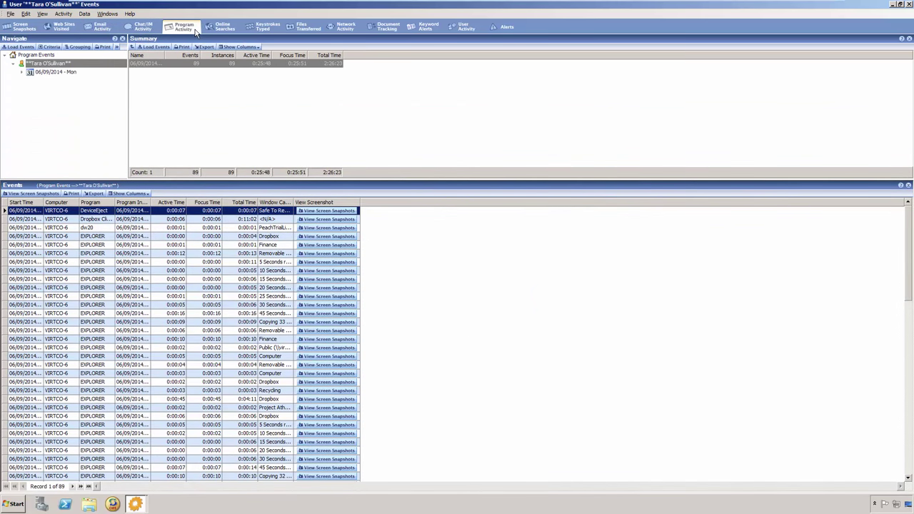
click(238, 30)
click(275, 32)
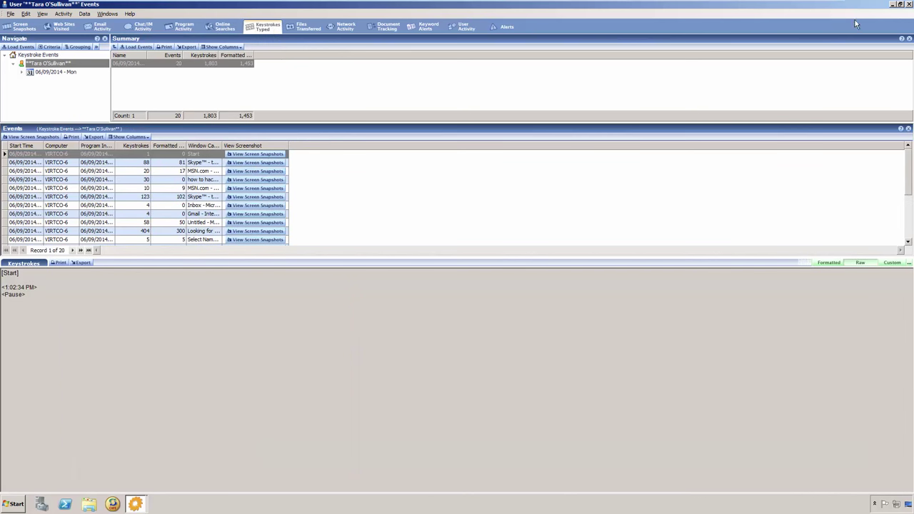
click(908, 4)
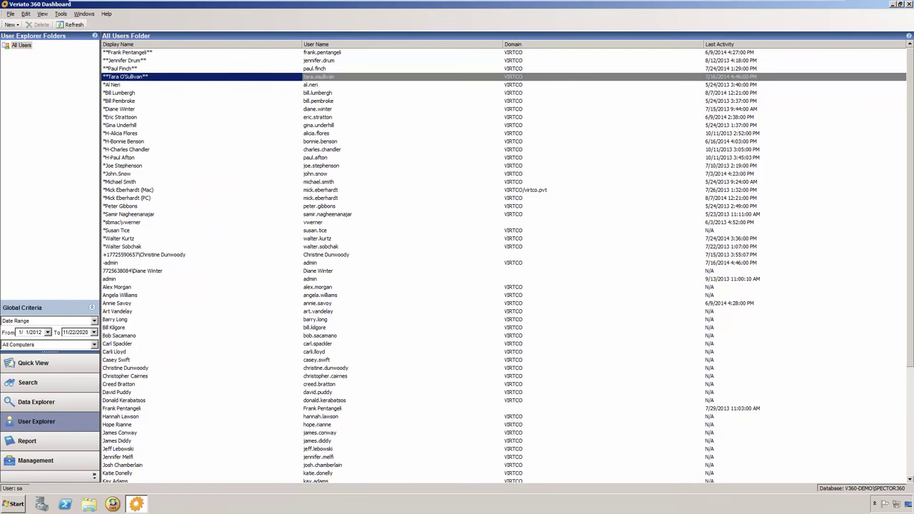
Step: Generate the 'Web Sites Where Users are Spending the Most Time' report with default criteria
click(79, 444)
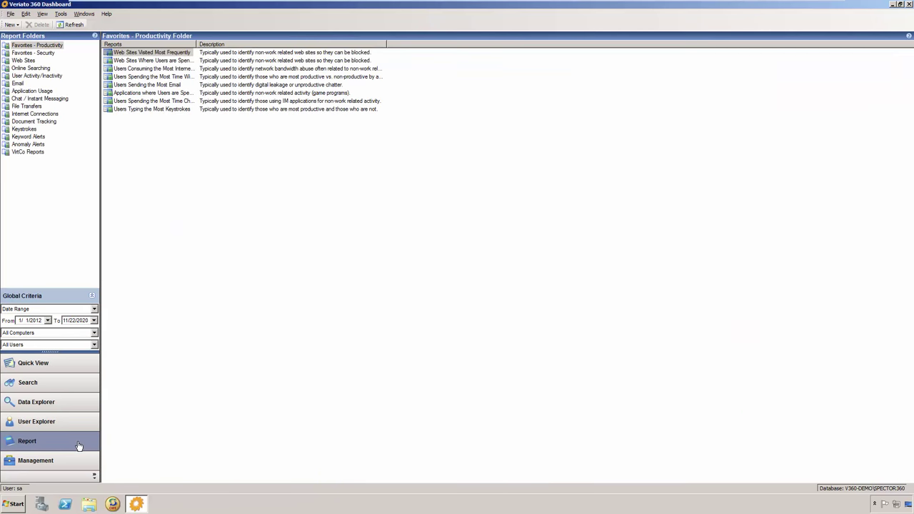
click(189, 63)
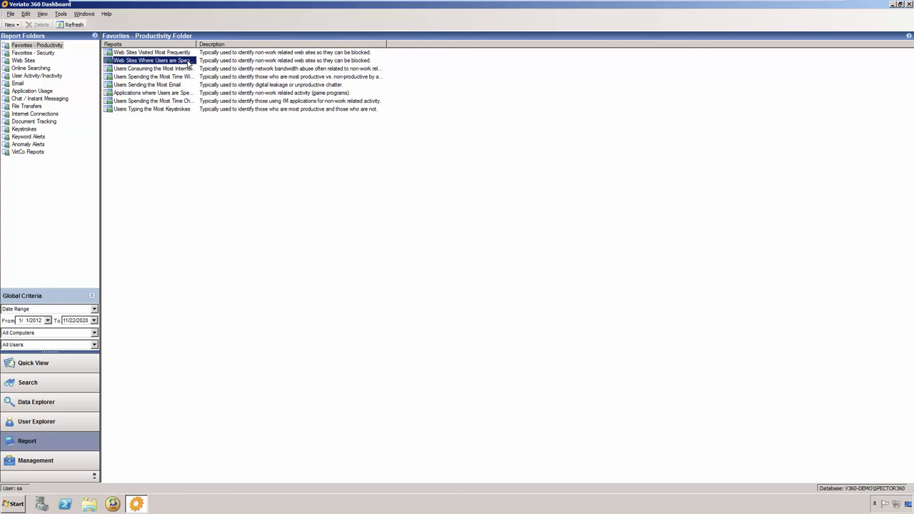
double_click(189, 63)
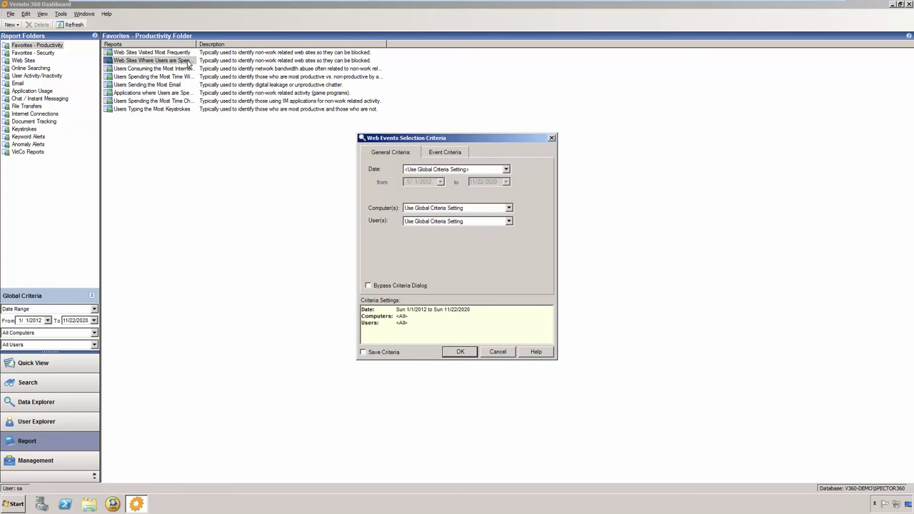
click(468, 352)
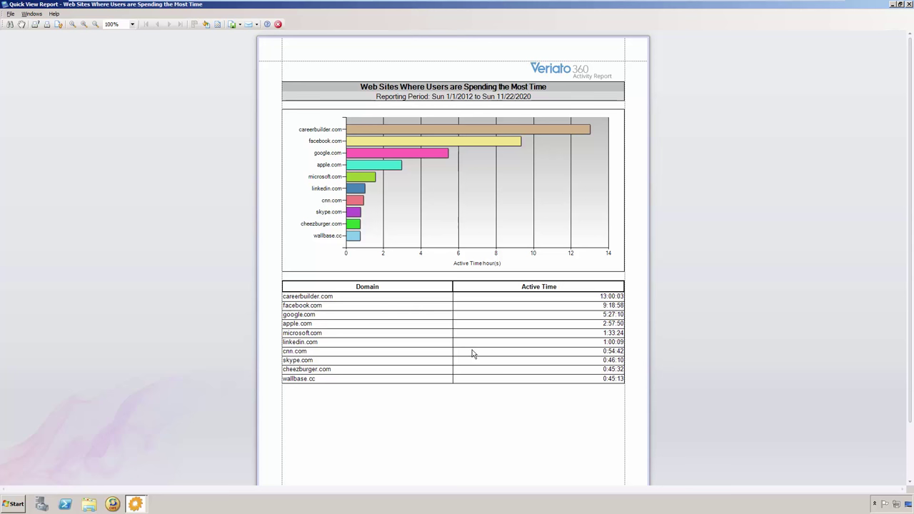
Step: Close the Quick View Report to return to the Favorites - Productivity reports list
click(908, 4)
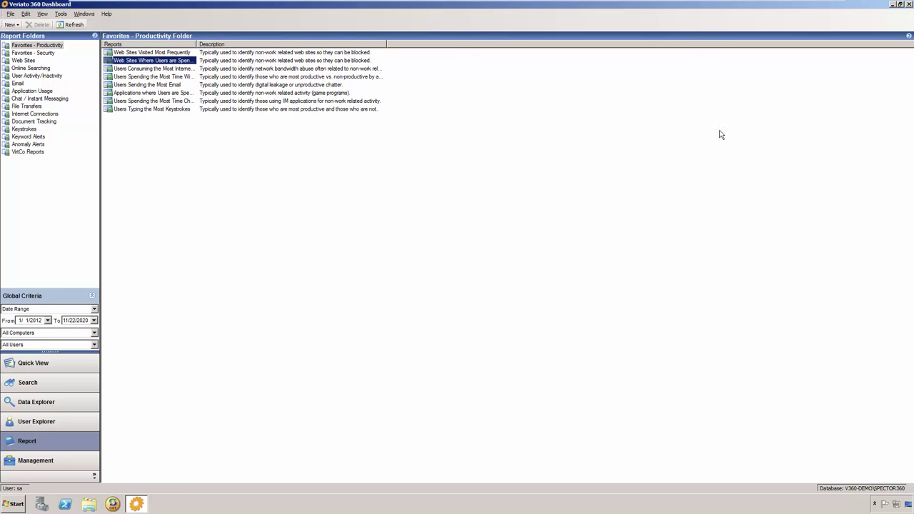
Step: Open Management's Behavioral Groups and inspect group 12's 9 members and shared activities
click(72, 463)
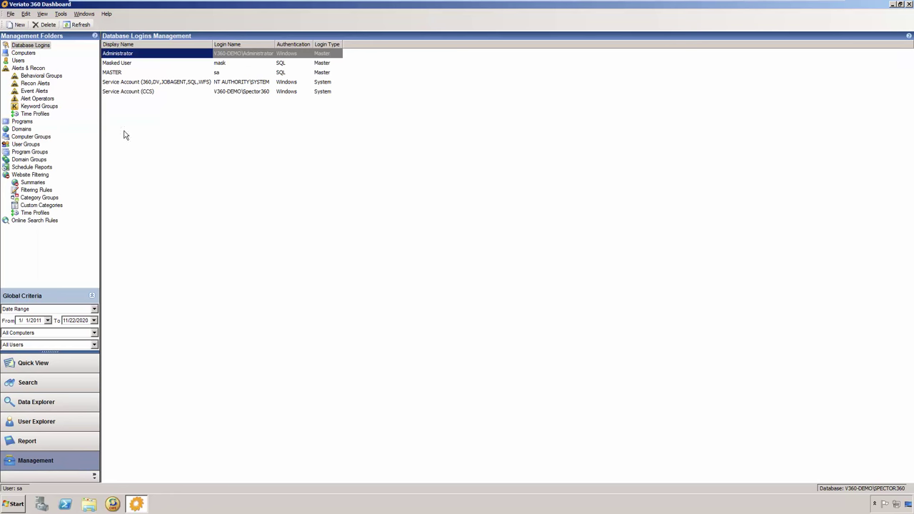
click(51, 76)
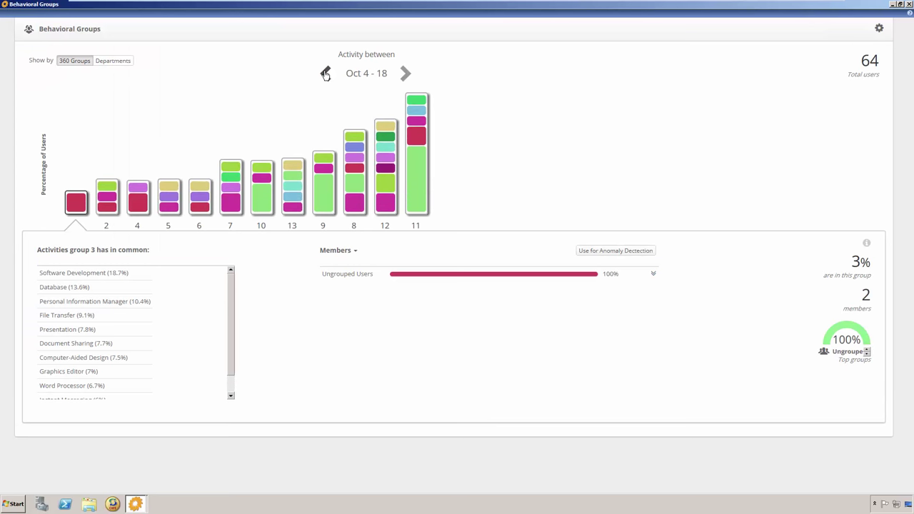
click(383, 200)
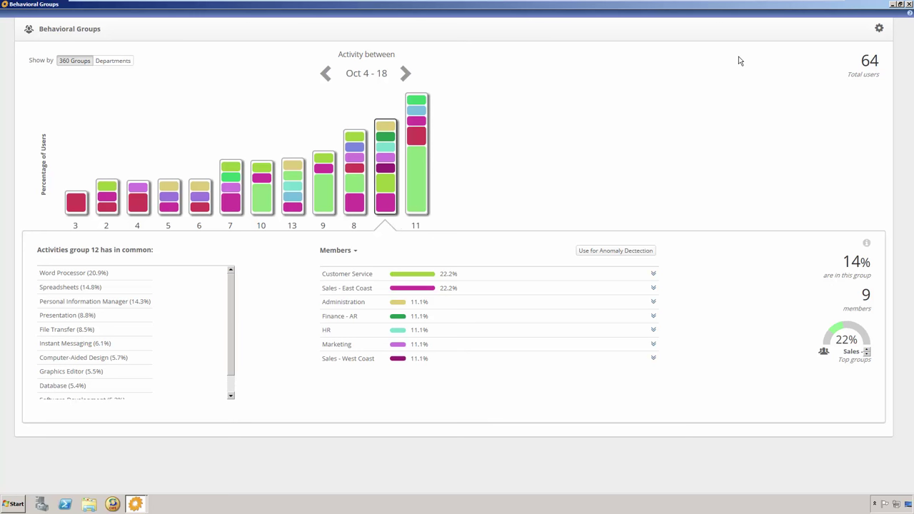
Step: Close Behavioral Groups, look over the Marketing user group, then list the Domain Groups
click(909, 4)
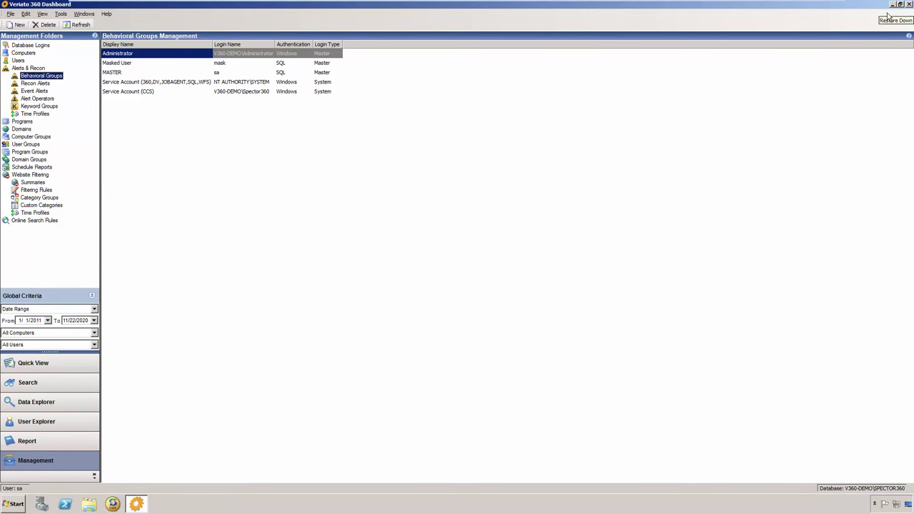
click(26, 144)
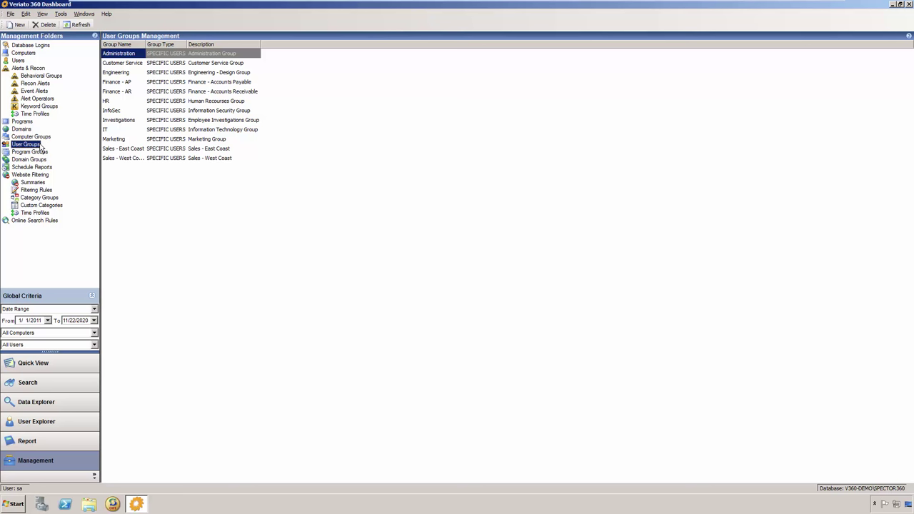
click(138, 141)
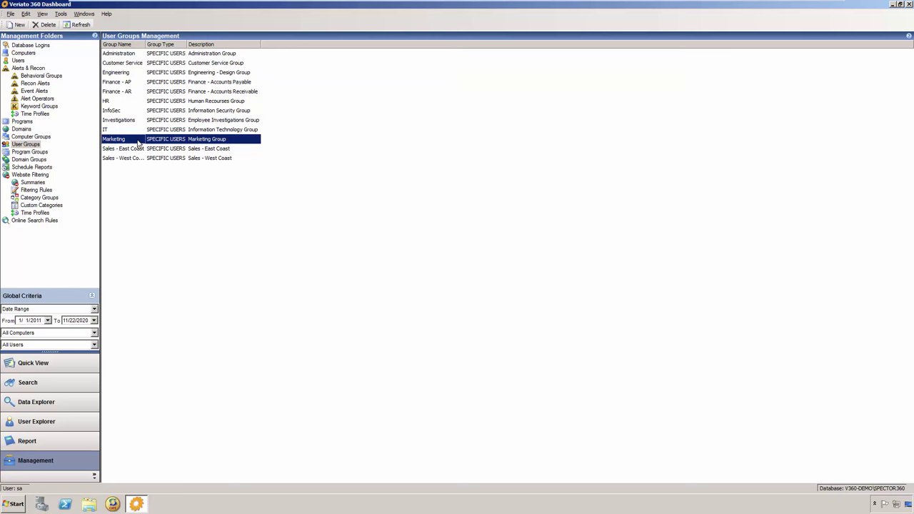
click(43, 161)
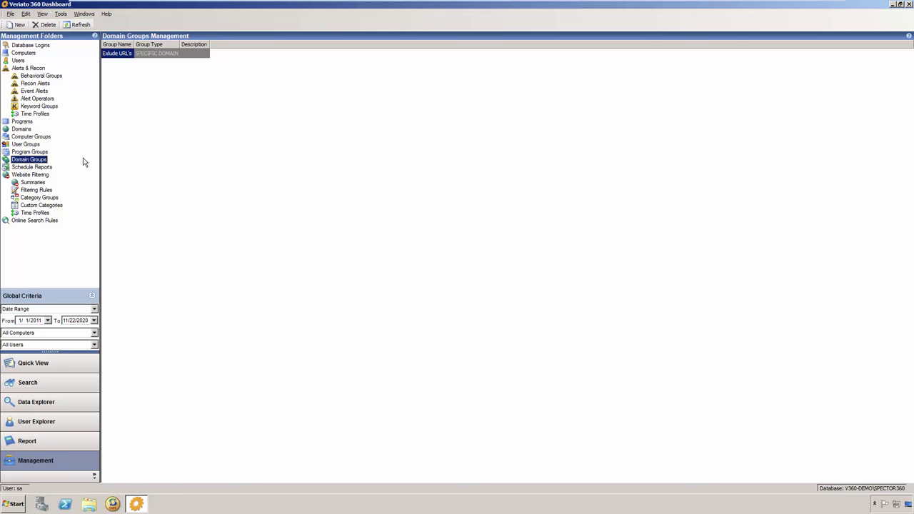
Step: Switch to Quick View and display the Security - Overview panel with file transfer, cloud, email and printing charts
click(63, 365)
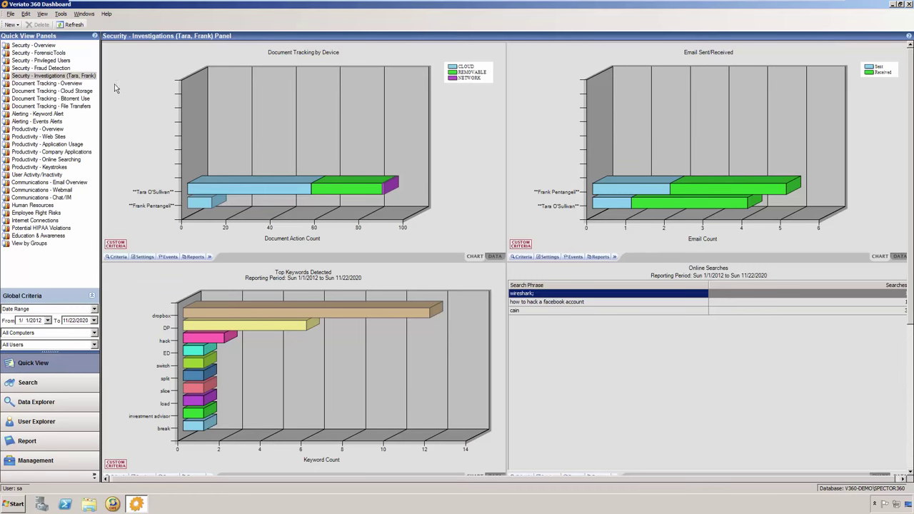
click(52, 47)
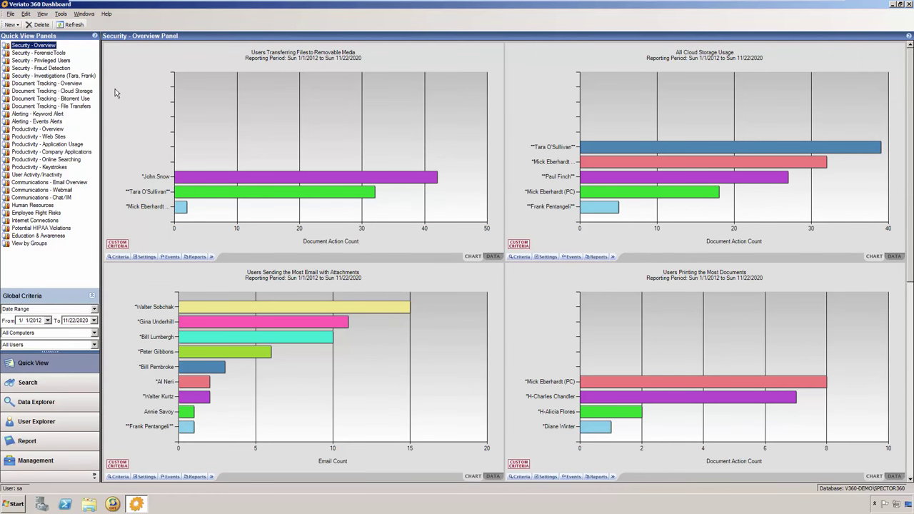